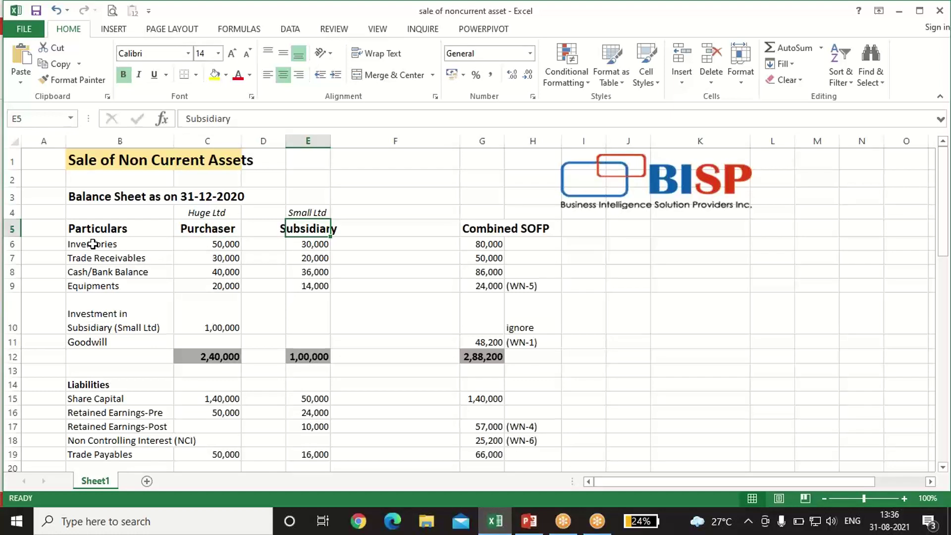
- Review the balance sheet line items, from inventories through investment in subsidiary, share capital, retained earnings and trade payables
click(92, 244)
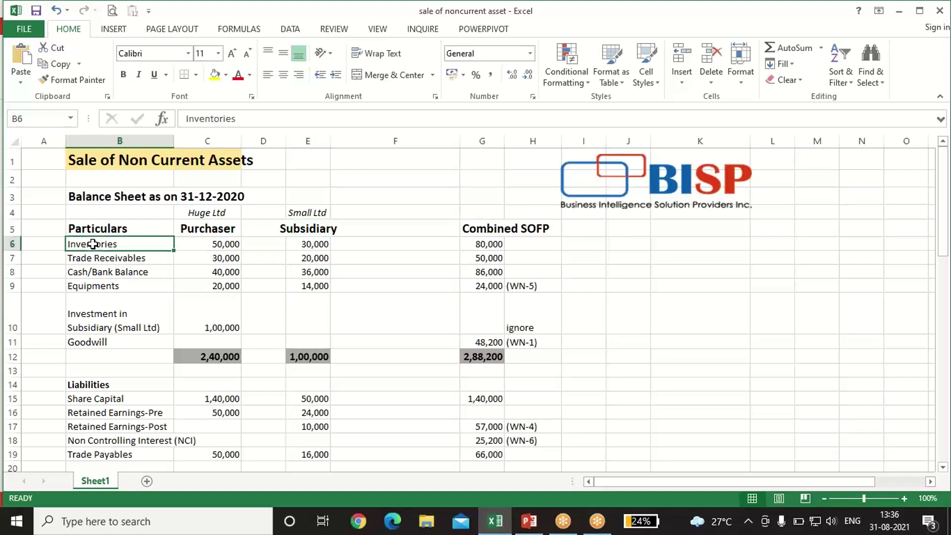
click(123, 255)
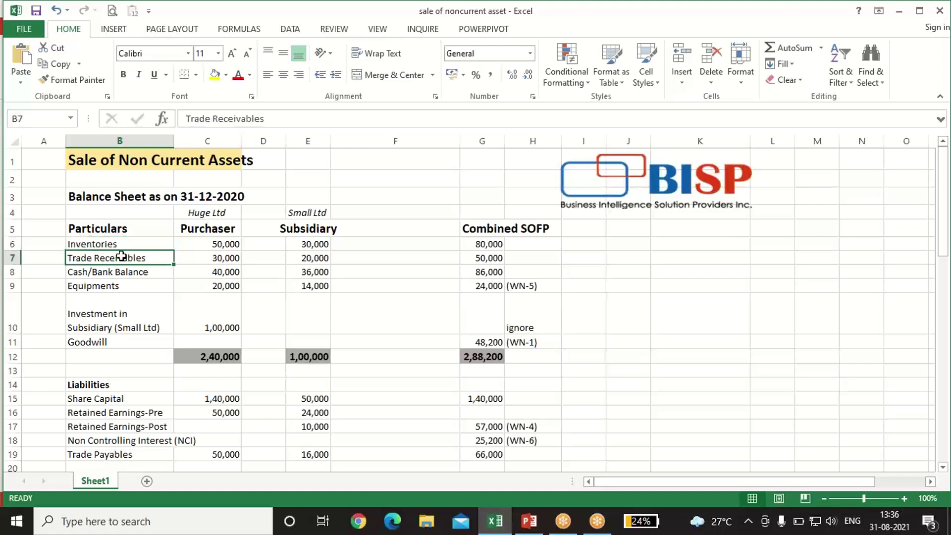
click(114, 271)
click(112, 286)
click(108, 315)
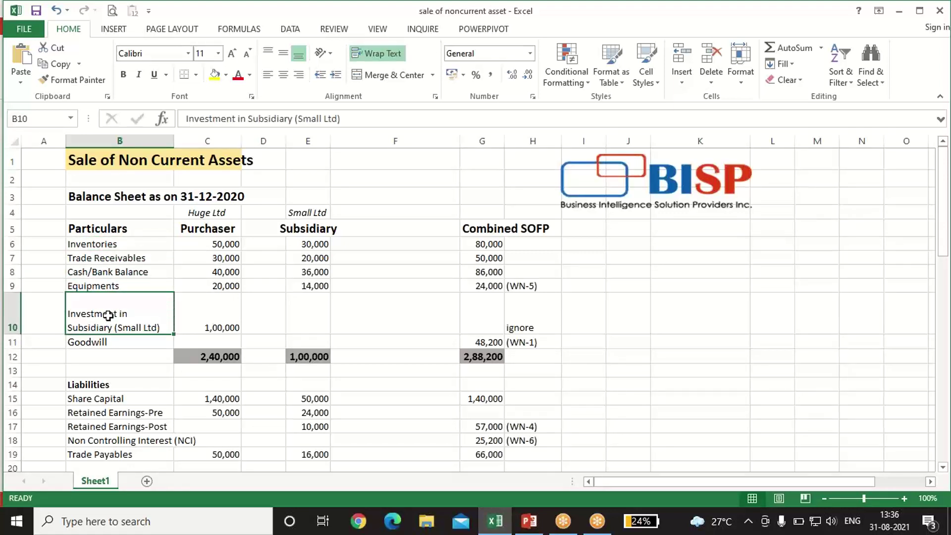
click(106, 398)
scroll(111, 402, down, 2)
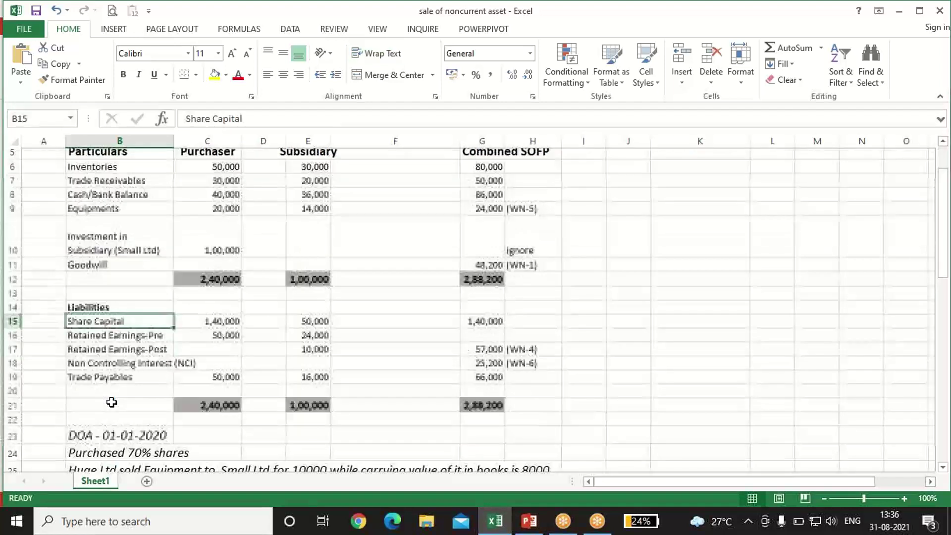
click(121, 311)
click(124, 322)
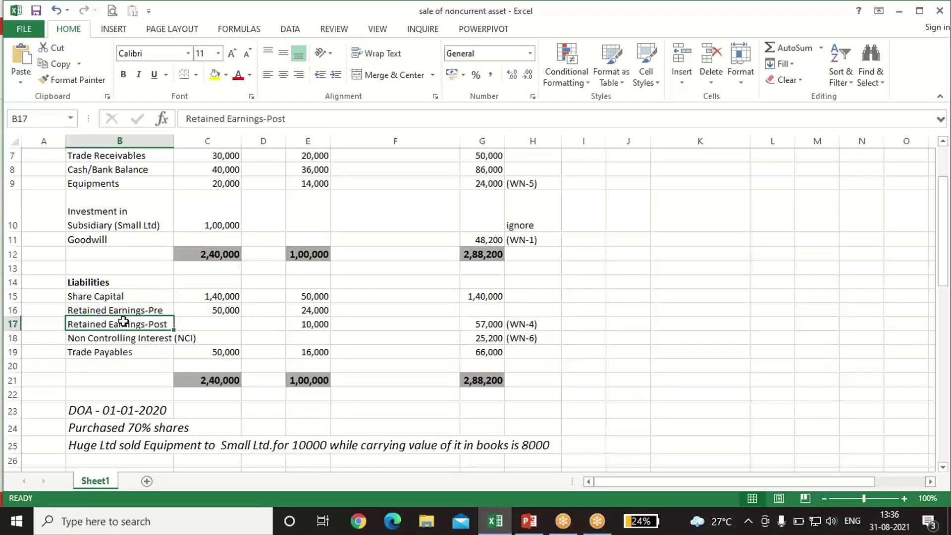
click(106, 350)
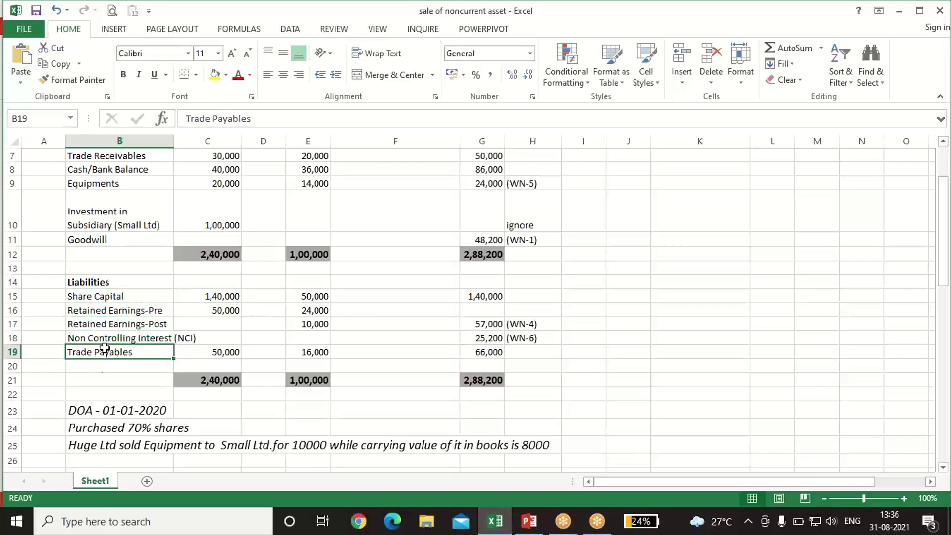
- Examine the date of acquisition and purchased shares notes against the balance sheet date and figures
scroll(105, 351, down, 2)
click(106, 300)
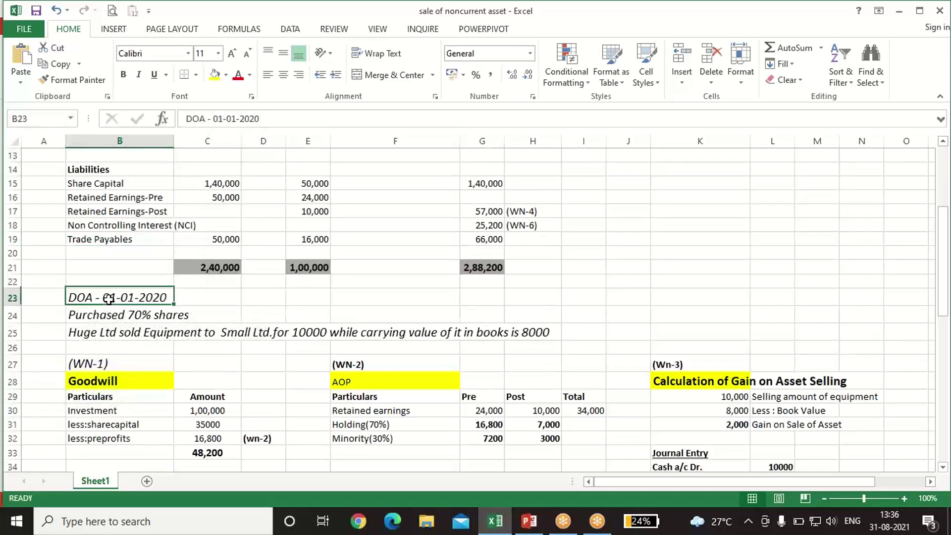
scroll(106, 339, up, 4)
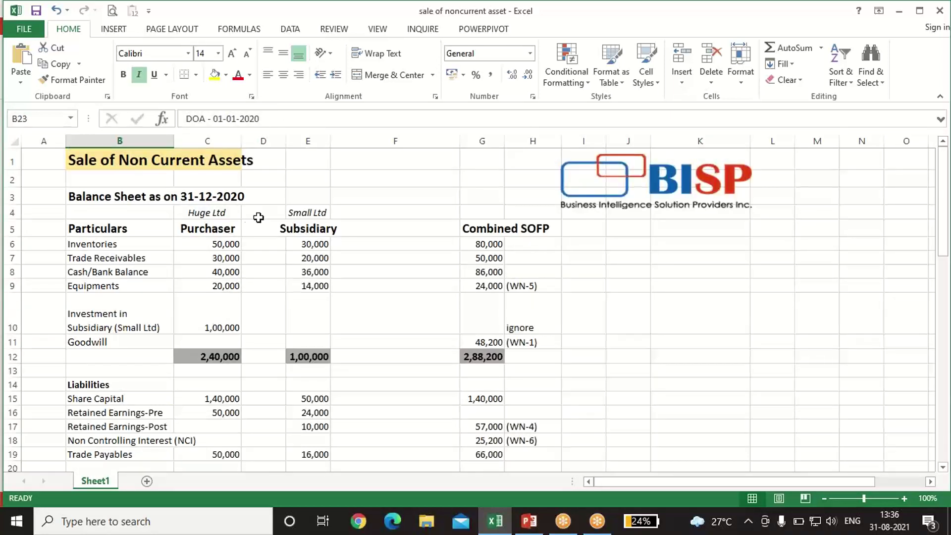
click(213, 198)
scroll(213, 290, down, 2)
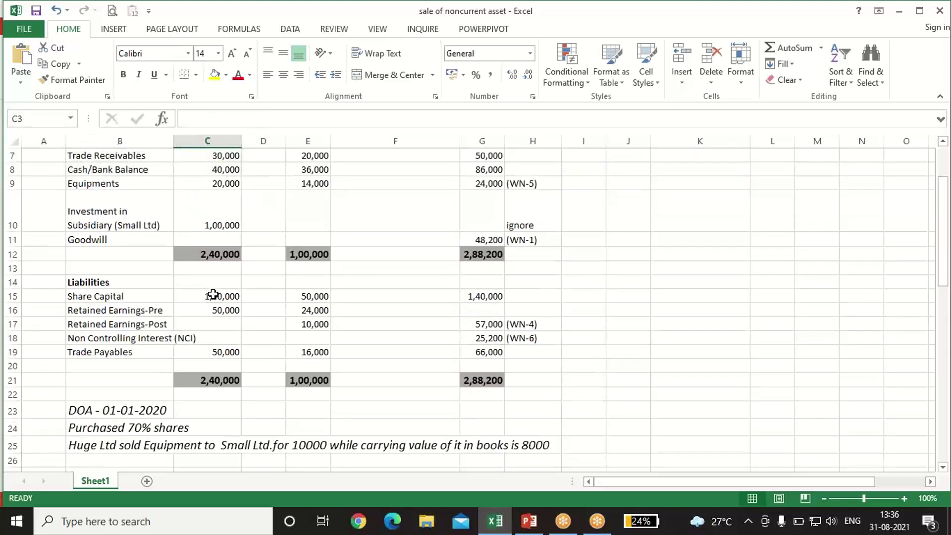
scroll(213, 294, down, 1)
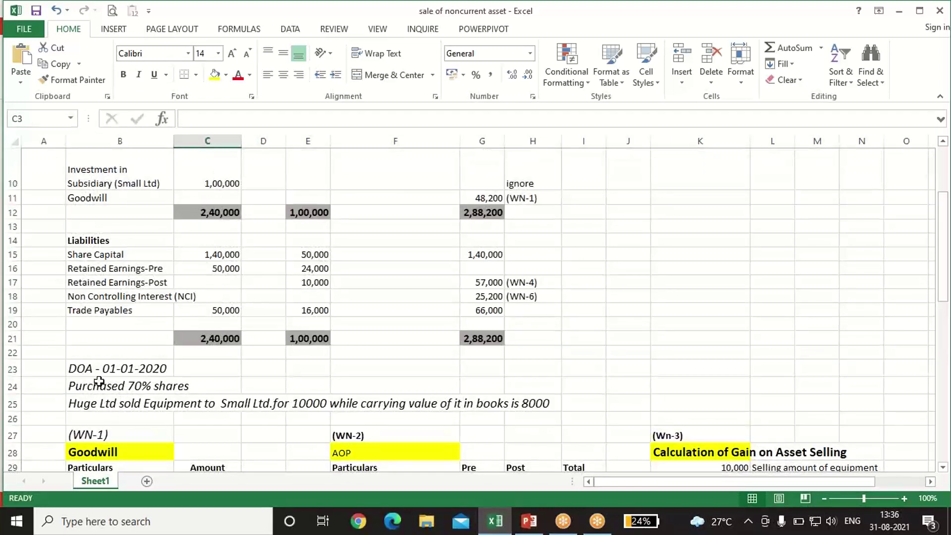
click(100, 381)
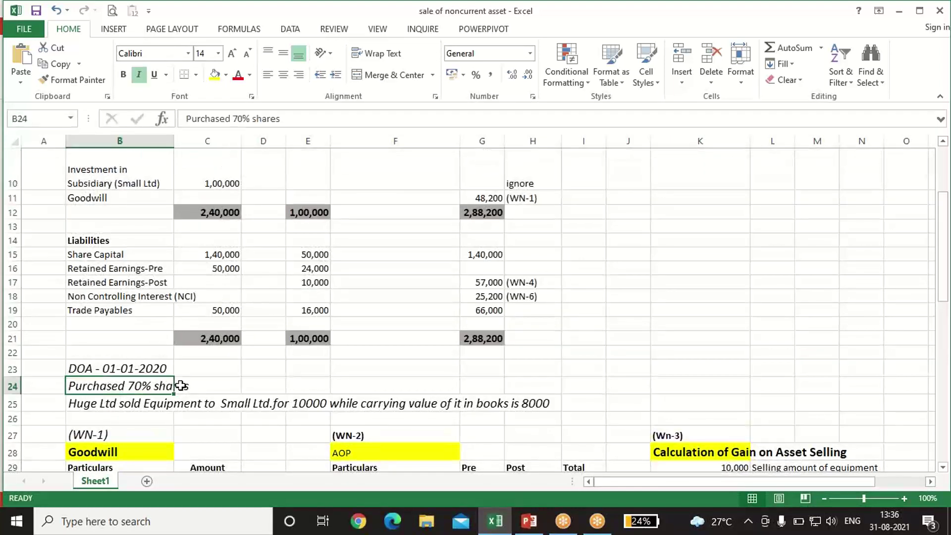
scroll(183, 385, up, 3)
scroll(279, 258, down, 3)
- Read the note on Huge Ltd's equipment sale to Small Ltd, checking the selling price and carrying value
click(99, 401)
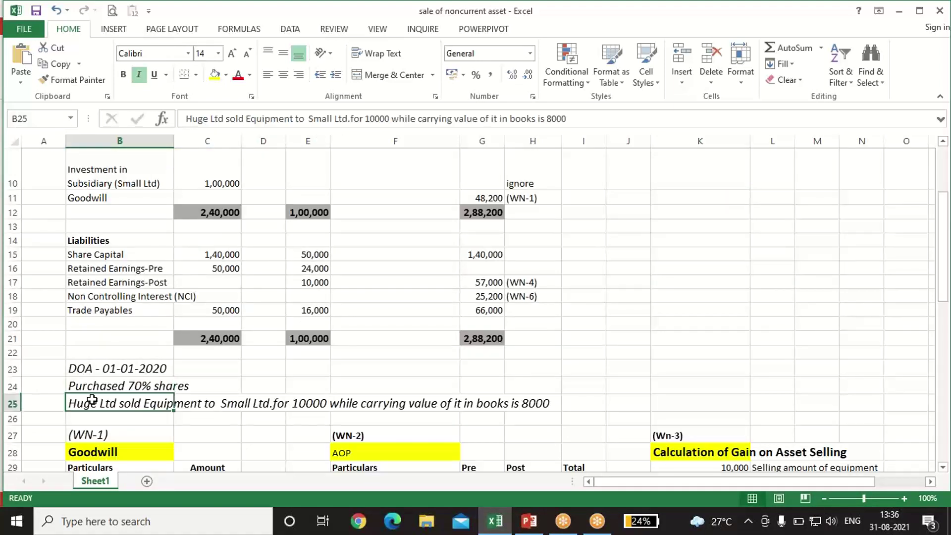
click(217, 405)
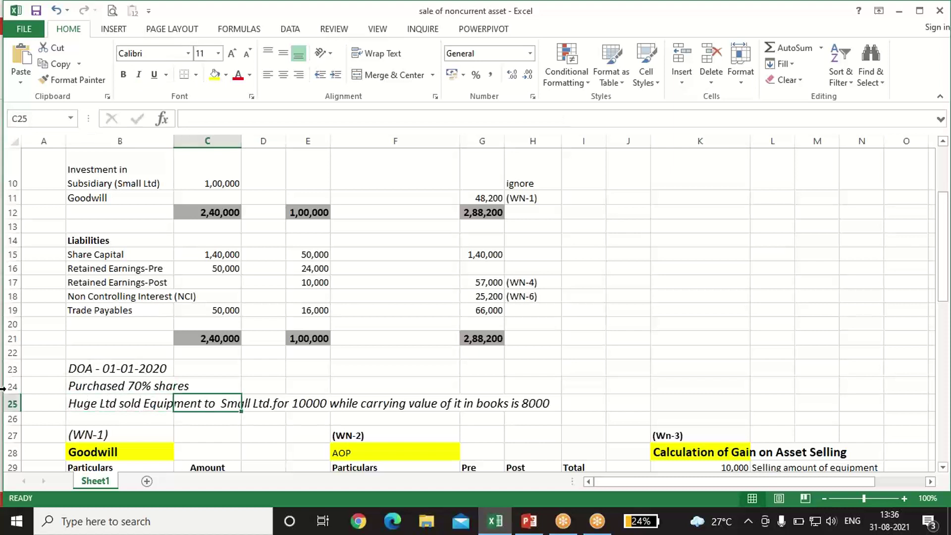
click(294, 391)
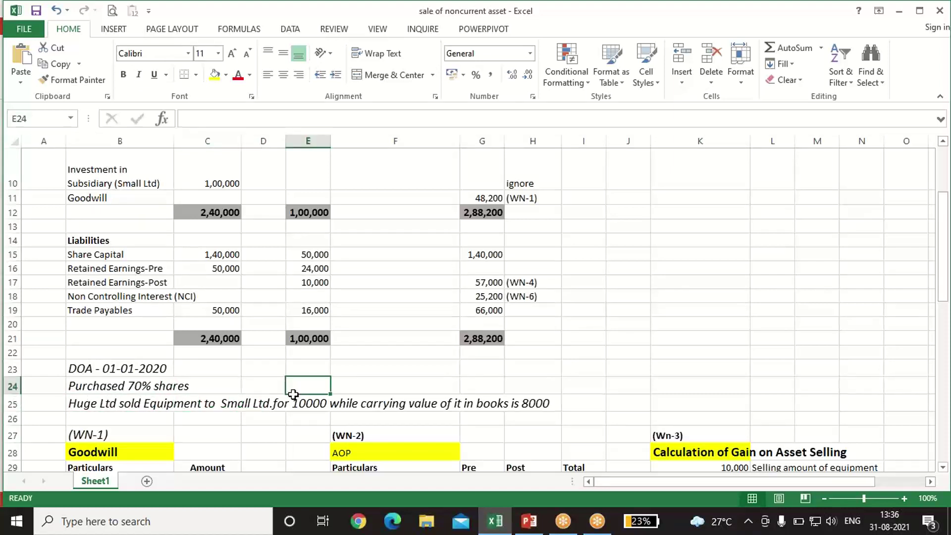
click(295, 401)
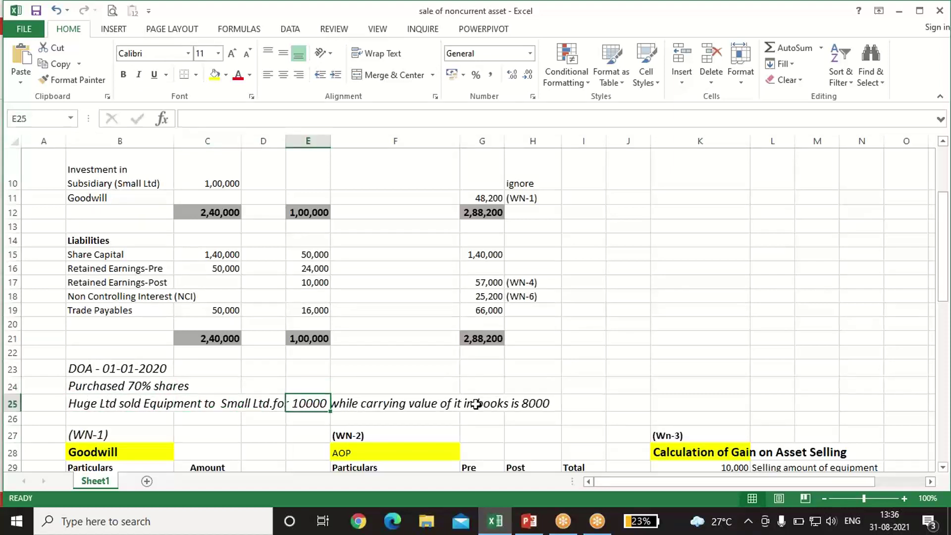
click(540, 404)
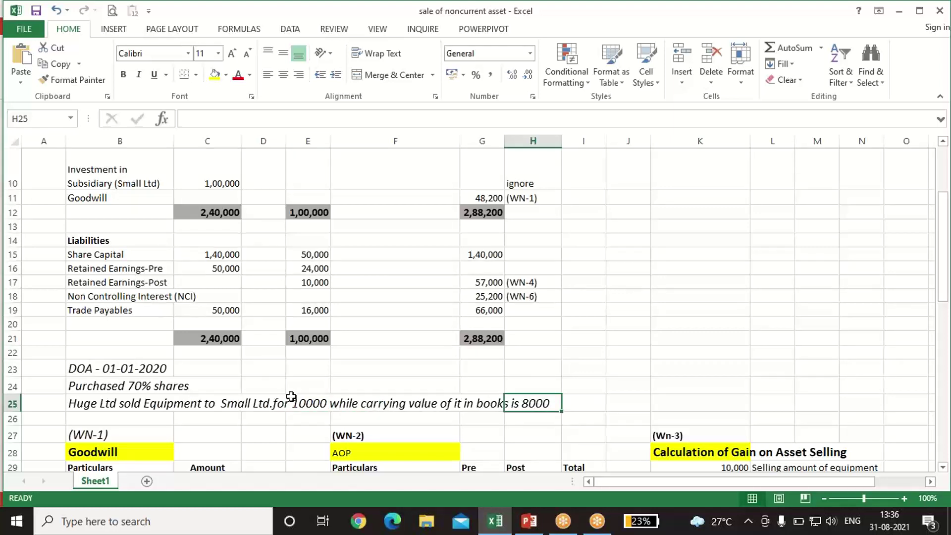
click(306, 403)
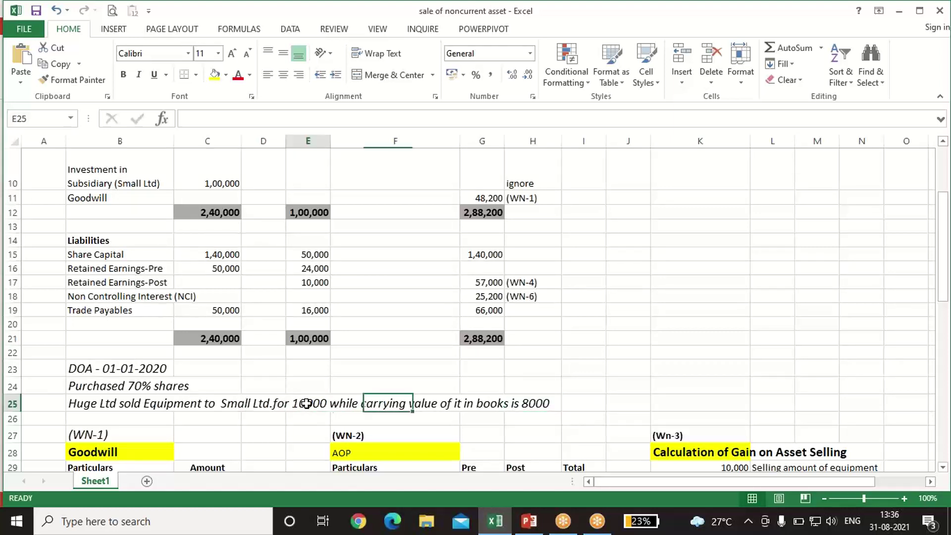
- Examine the Wn-3 gain on asset selling calculation, covering selling amount, book value and resulting gain
scroll(338, 428, down, 3)
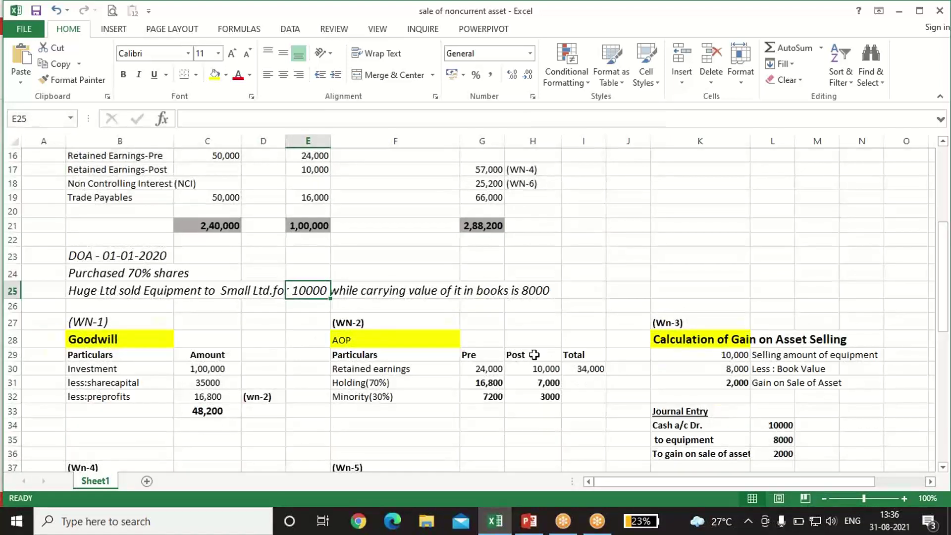
click(740, 356)
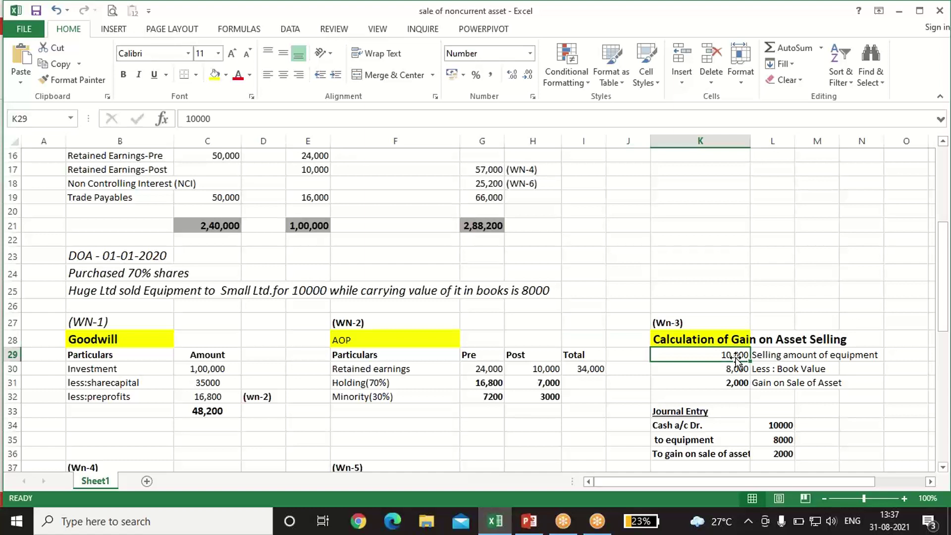
click(765, 356)
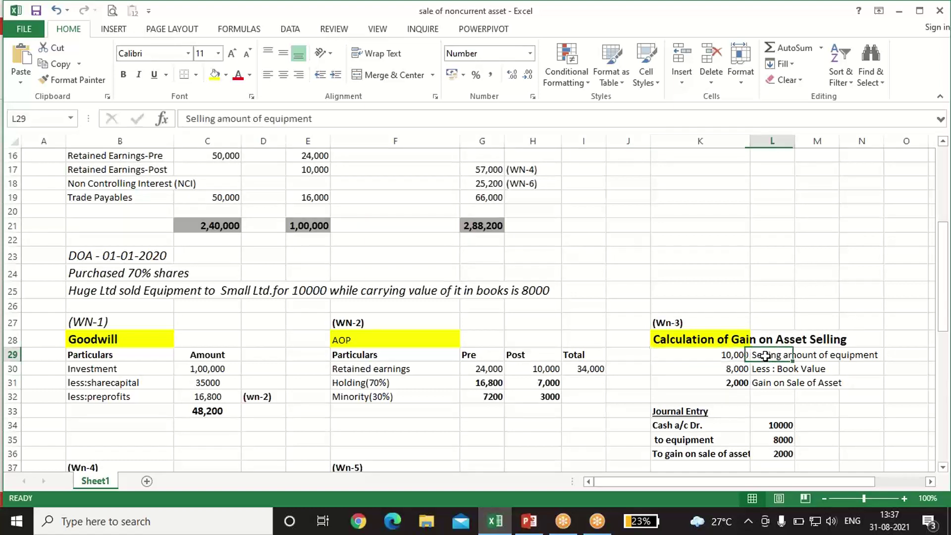
click(719, 355)
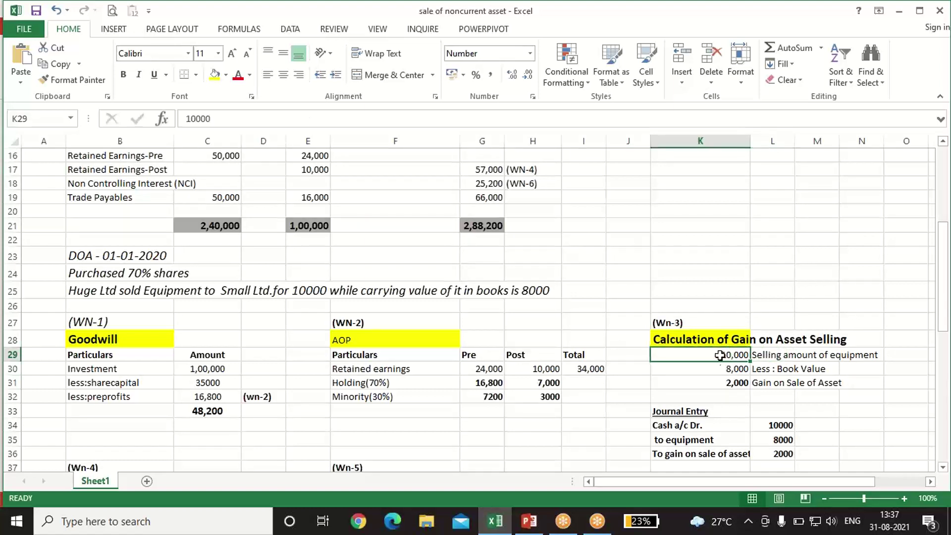
click(723, 369)
click(722, 383)
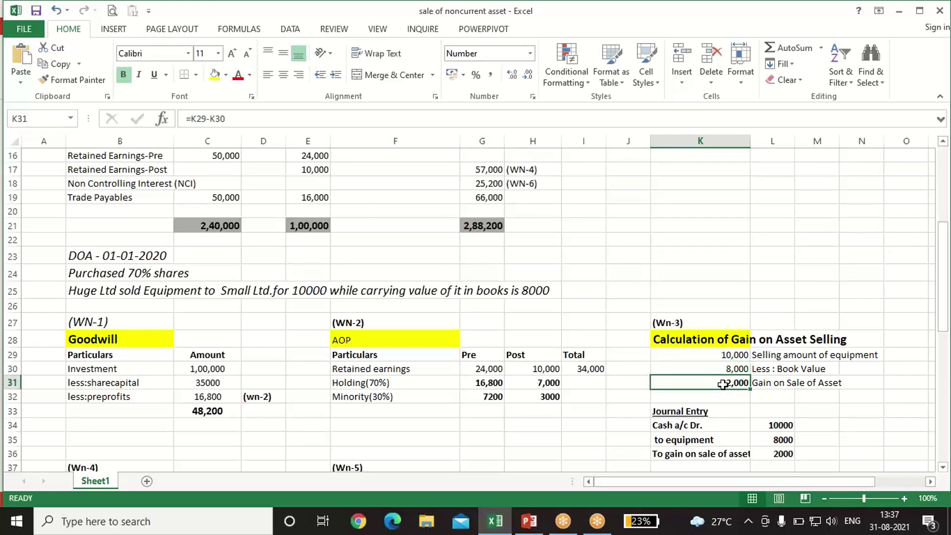
click(797, 385)
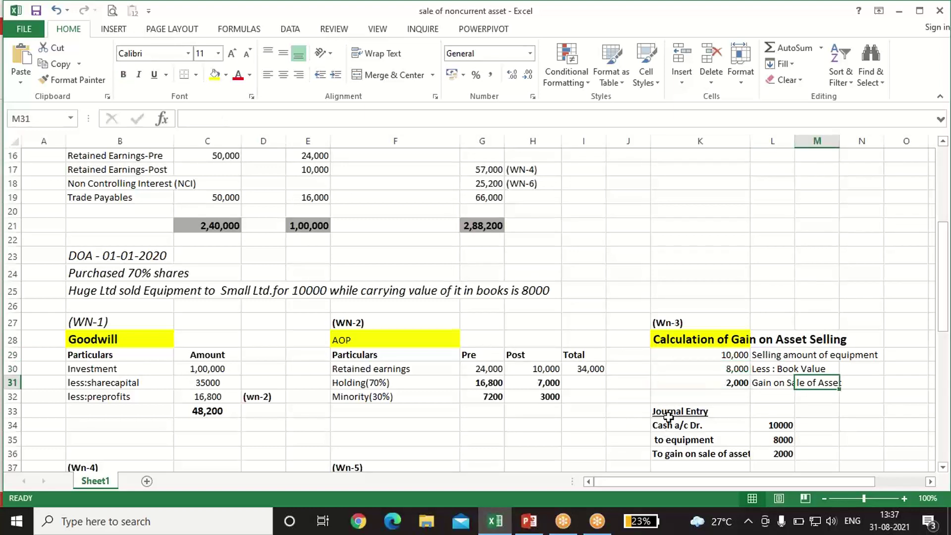
- Examine the equipment sale journal entry under Wn-3, comparing its cash, equipment and gain lines with the sale note in row 25
scroll(703, 412, down, 1)
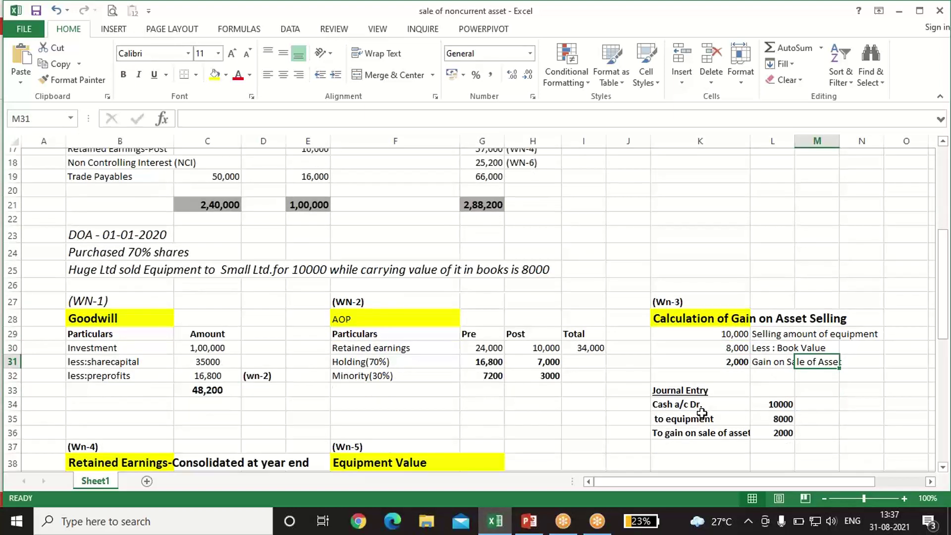
click(695, 385)
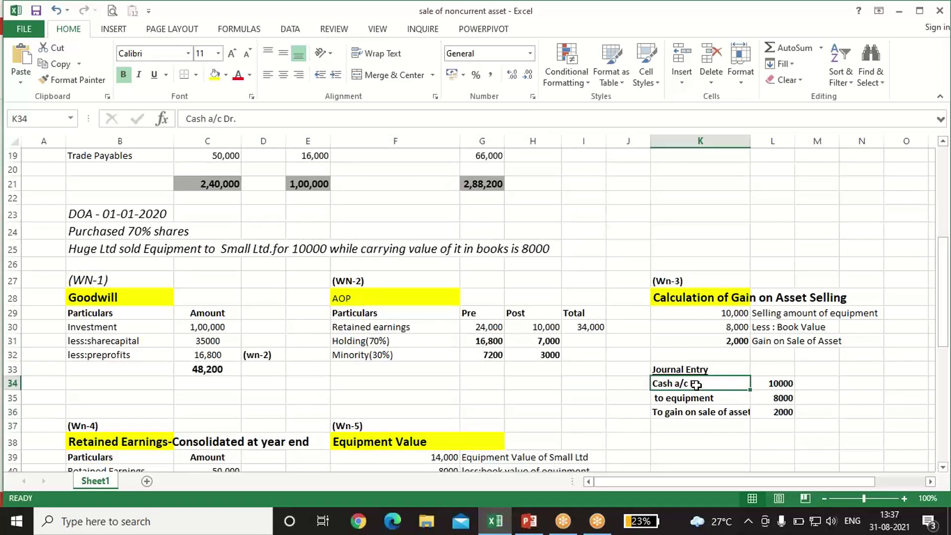
click(313, 252)
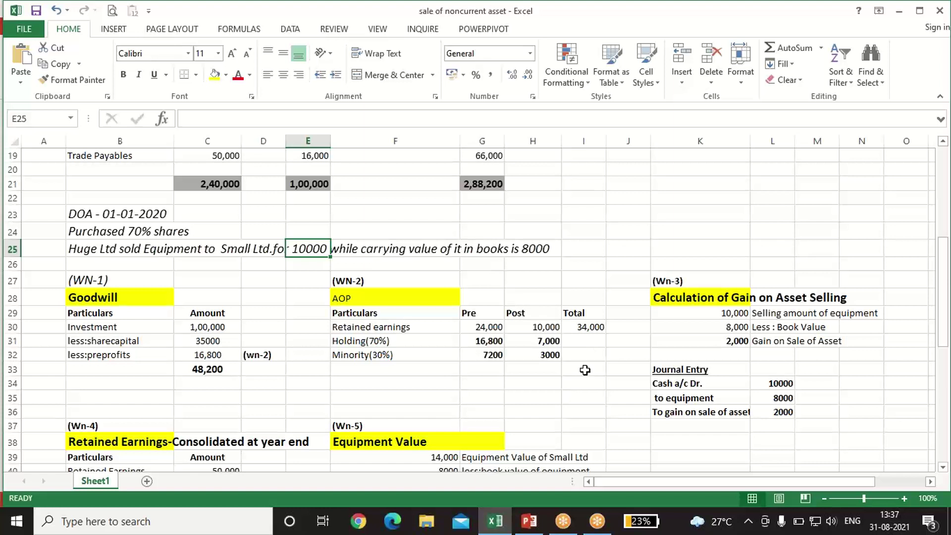
click(687, 400)
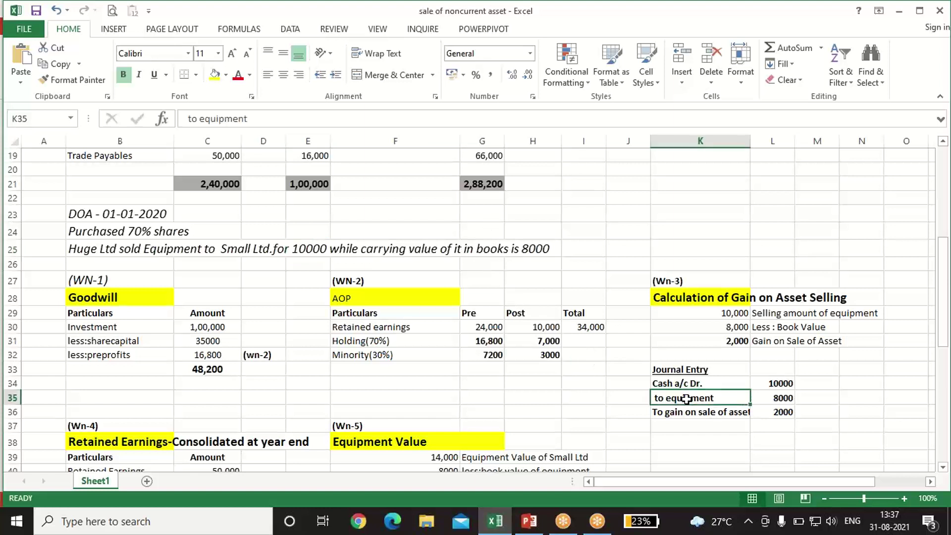
click(519, 250)
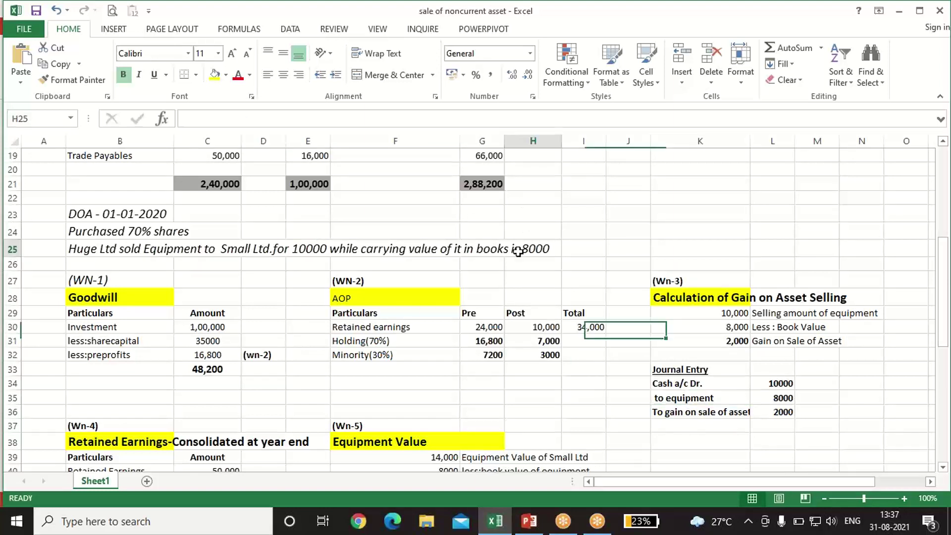
click(755, 399)
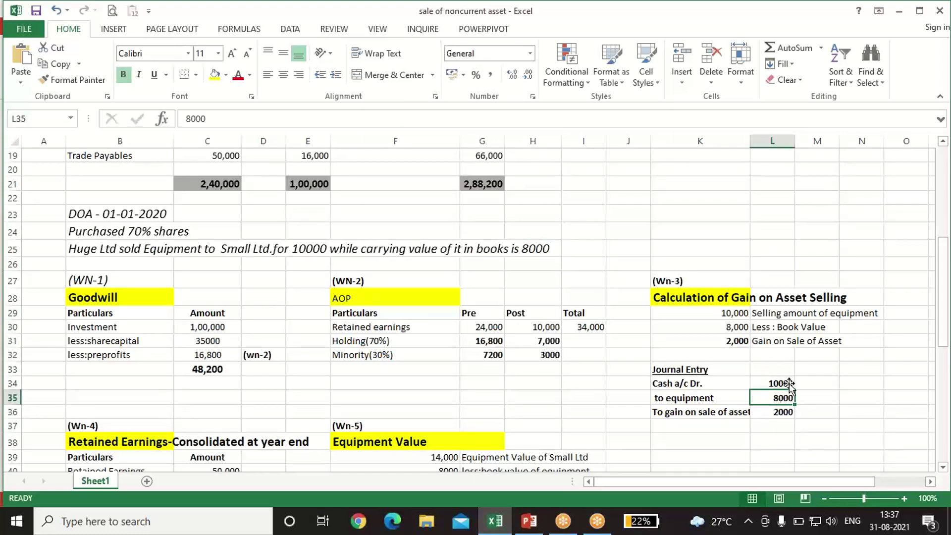
click(783, 412)
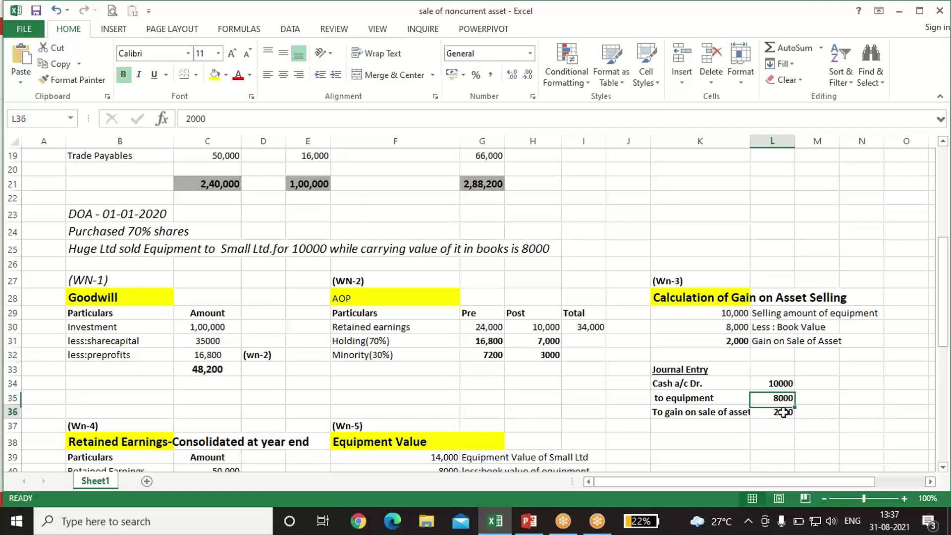
click(695, 414)
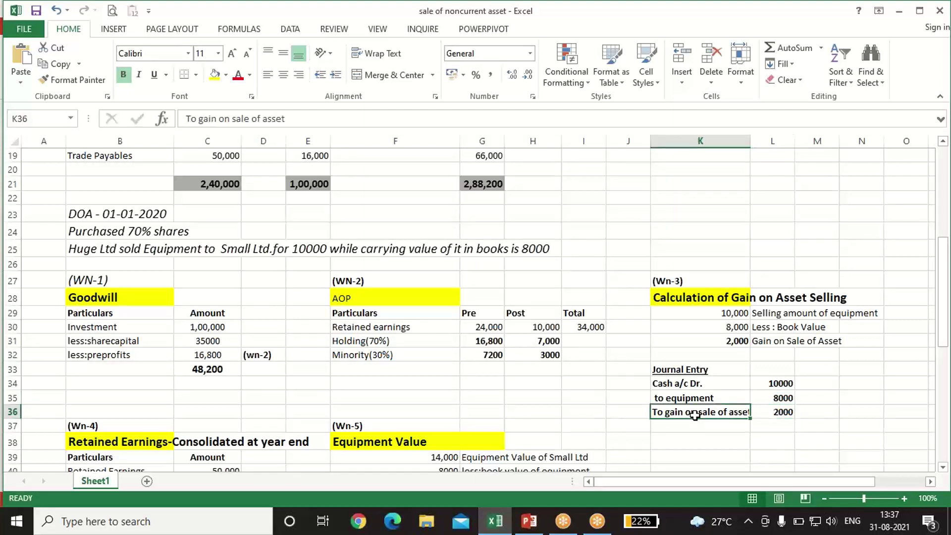
key(Right)
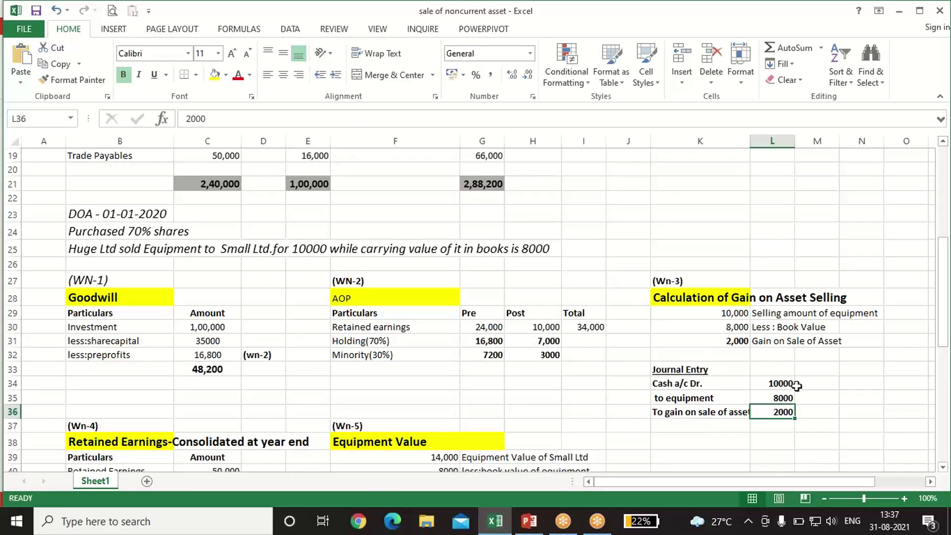
click(774, 383)
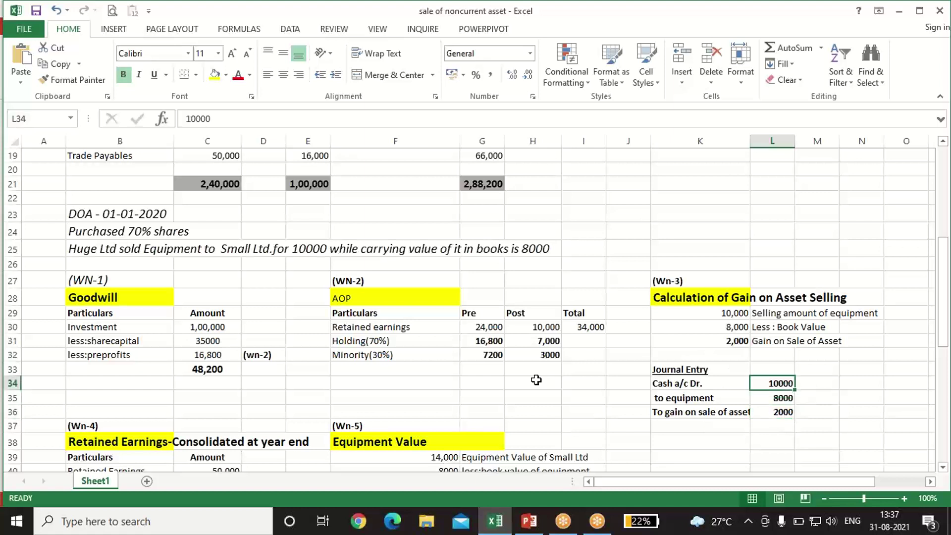
click(779, 398)
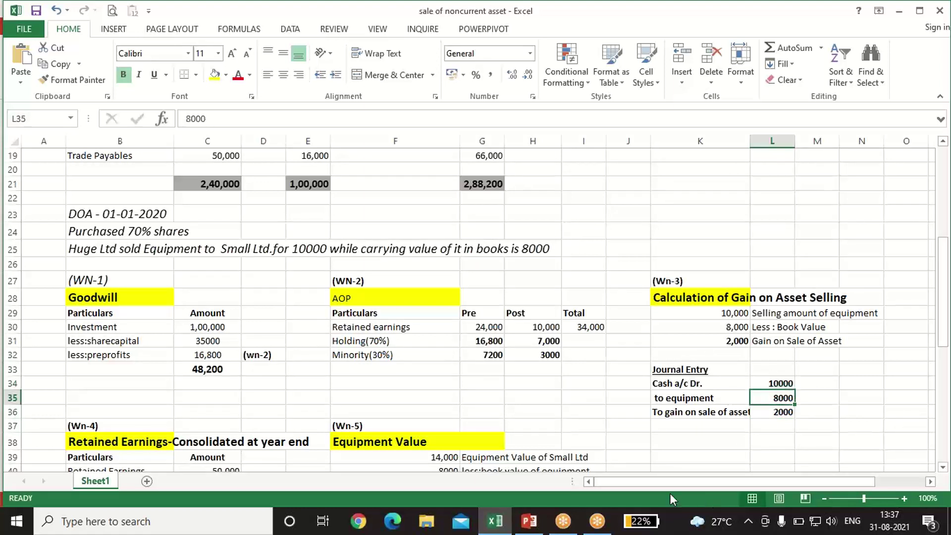
click(706, 411)
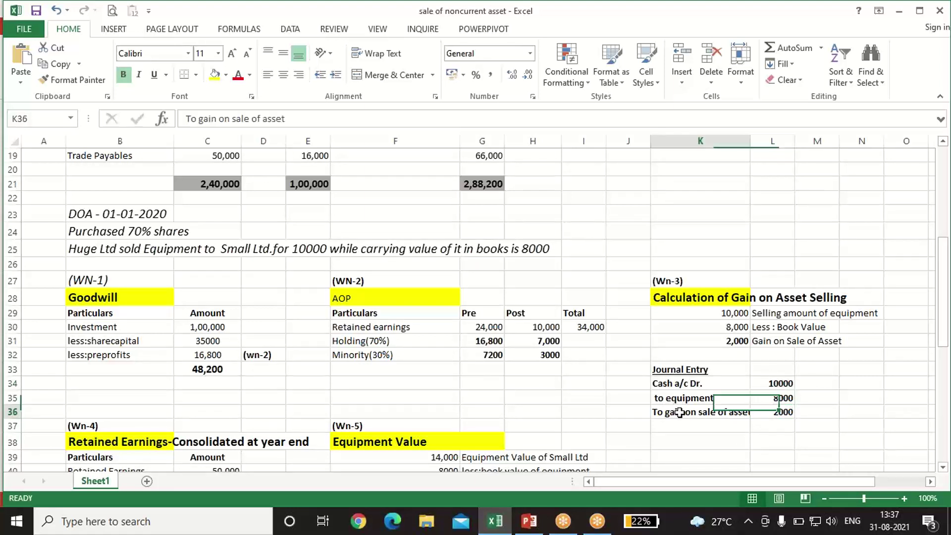
- Check the journal entry's gain line and trace Small Ltd's pre and post retained earnings into the WN-2 AOP working
click(784, 413)
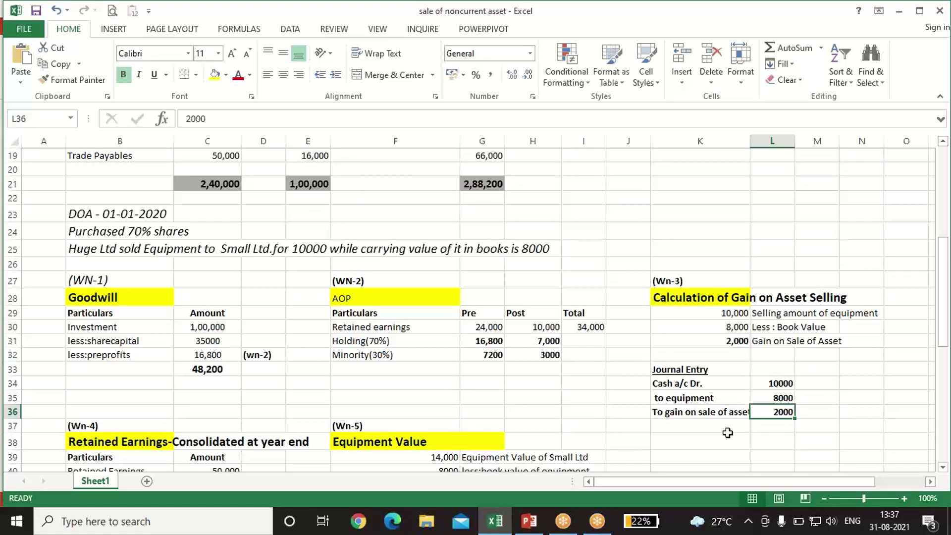
scroll(728, 433, down, 1)
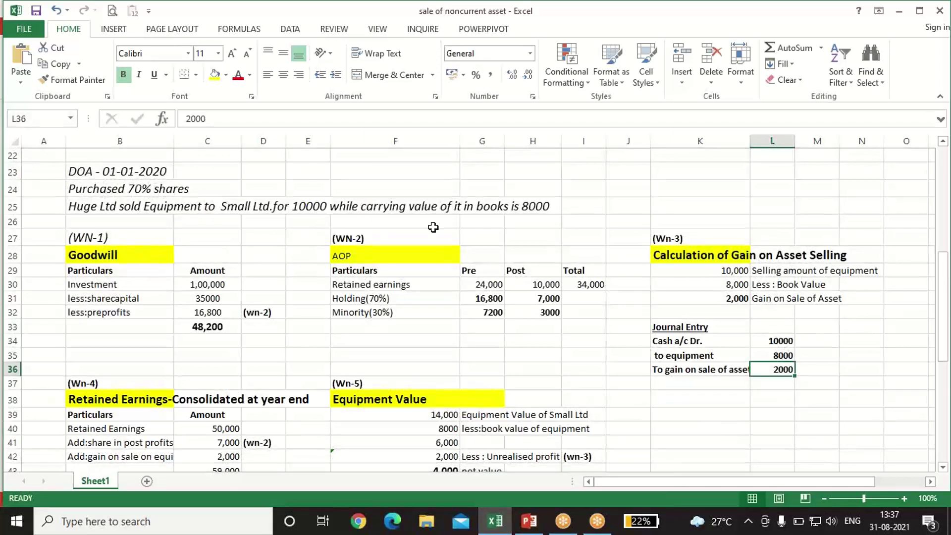
click(385, 256)
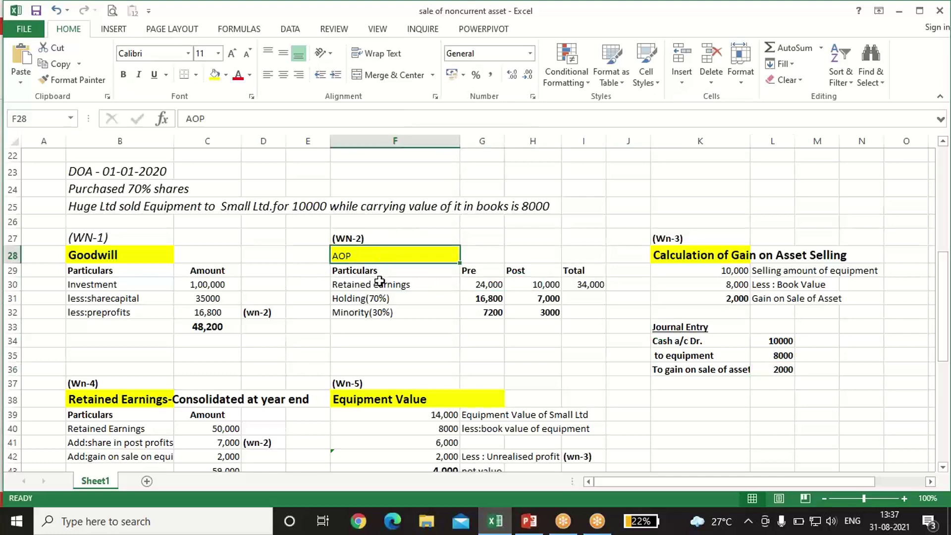
scroll(380, 285, up, 5)
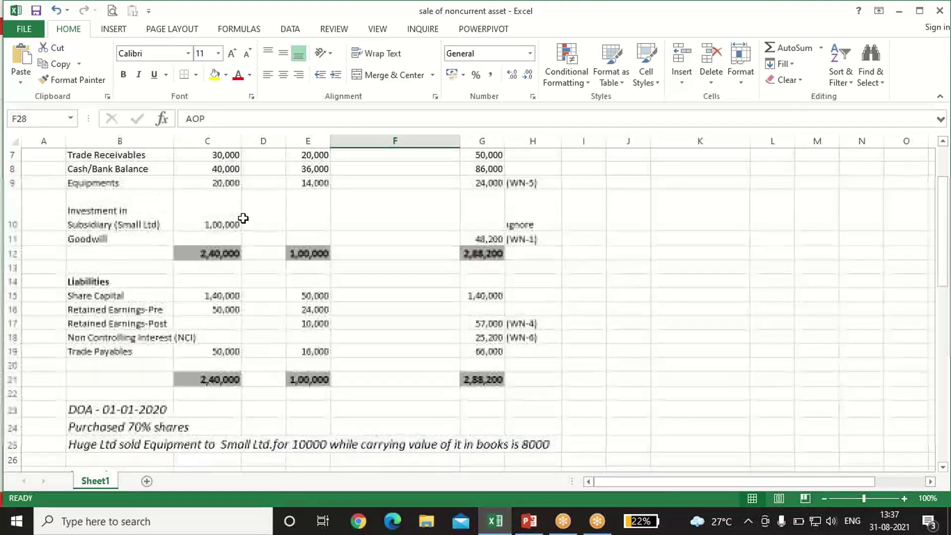
scroll(331, 210, up, 1)
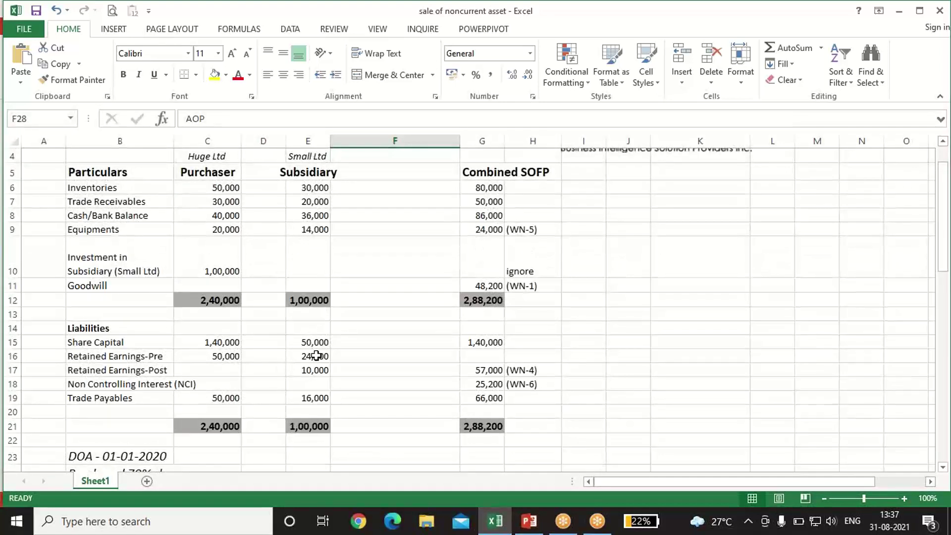
click(314, 357)
click(315, 370)
scroll(317, 376, down, 4)
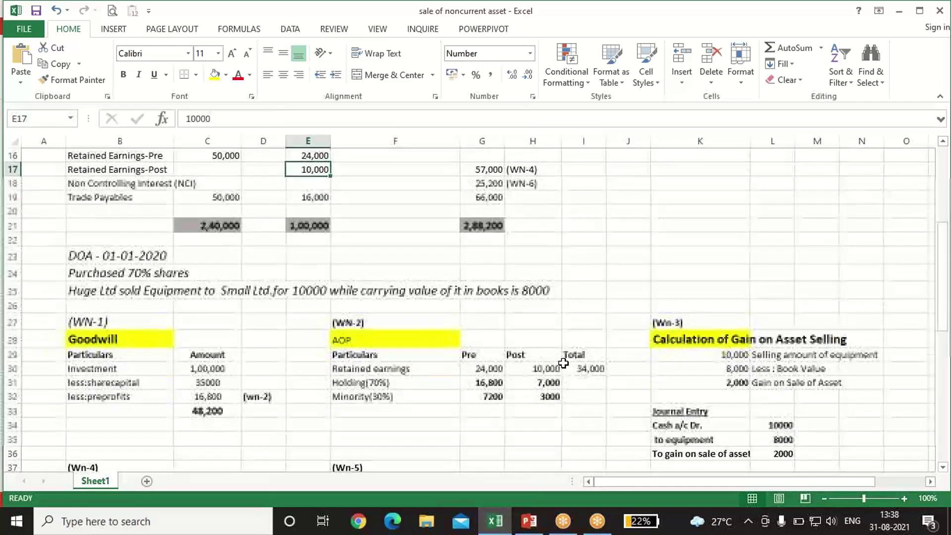
click(468, 367)
click(535, 369)
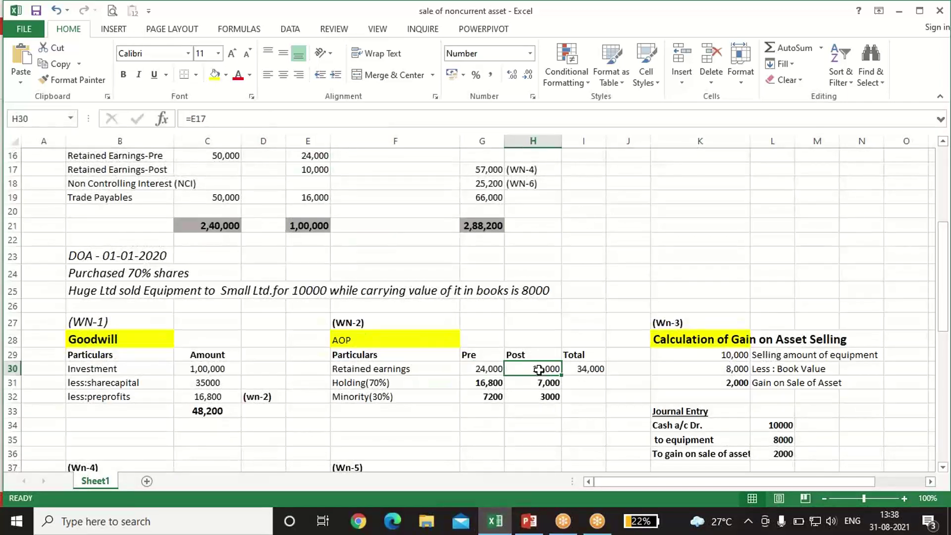
click(469, 384)
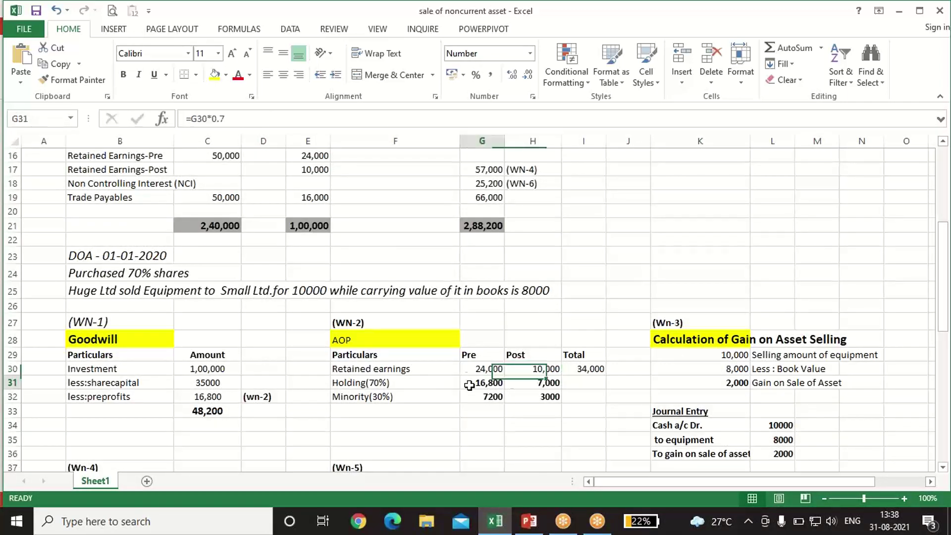
click(376, 387)
click(375, 396)
- Re-enter the Pre column formulas in WN-2 as =G30*.7 for Holding (G31) and =G30*.3 for Minority (G32)
click(483, 382)
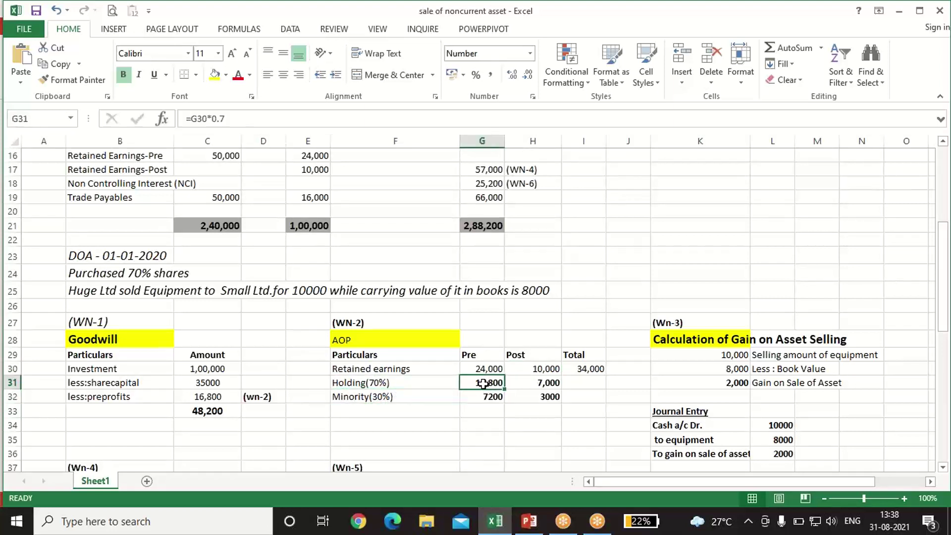
text(=G30)
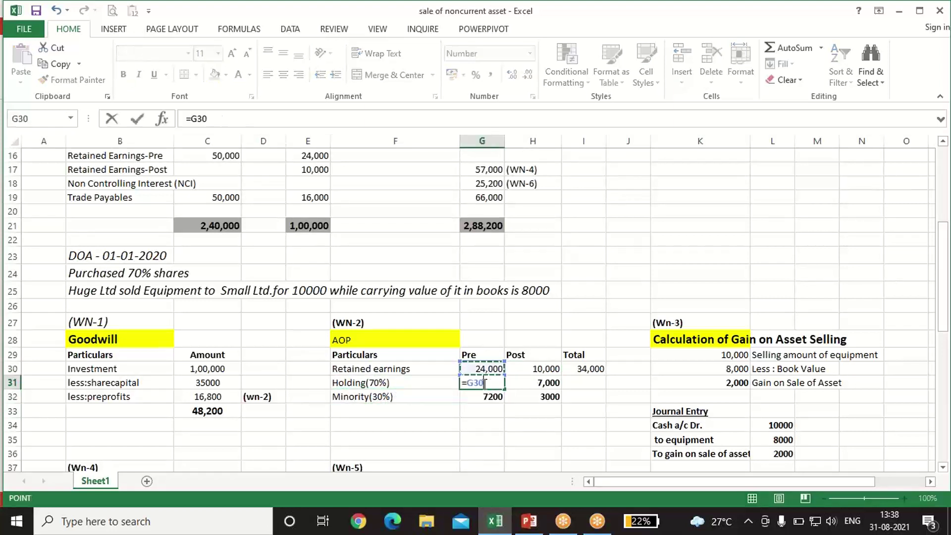
text(*.7)
key(Return)
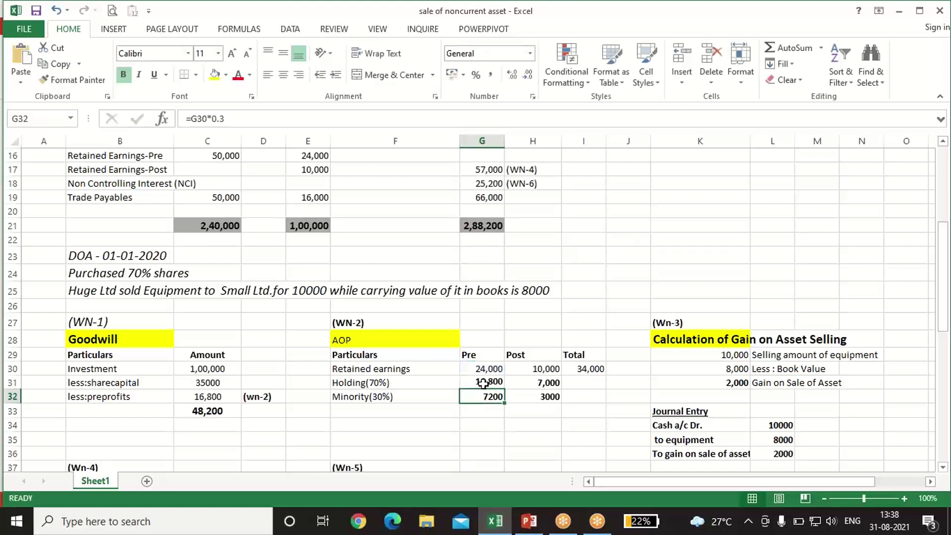
text(=)
key(Up)
key(Up)
text(*)
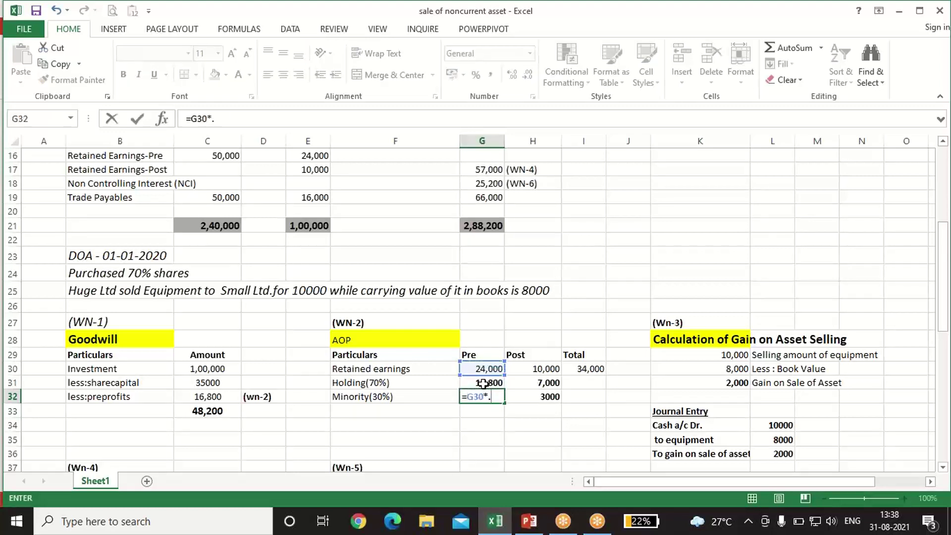
key(Return)
- Re-enter the Post column formulas in WN-2 as =H30*.7 for Holding (H31) and =H30*.3 for Minority (H32)
key(Up)
key(Right)
key(Up)
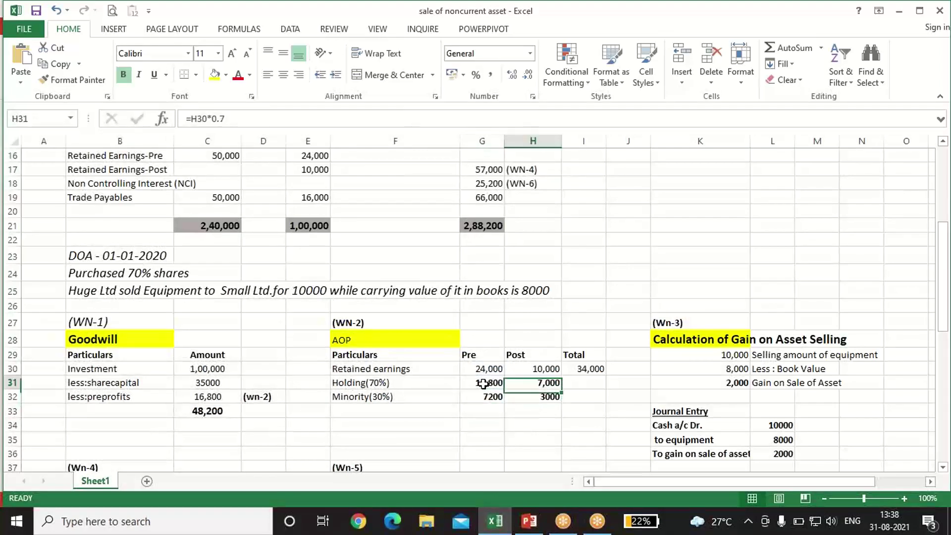
text(=)
key(Up)
text(*.)
key(Return)
text(=)
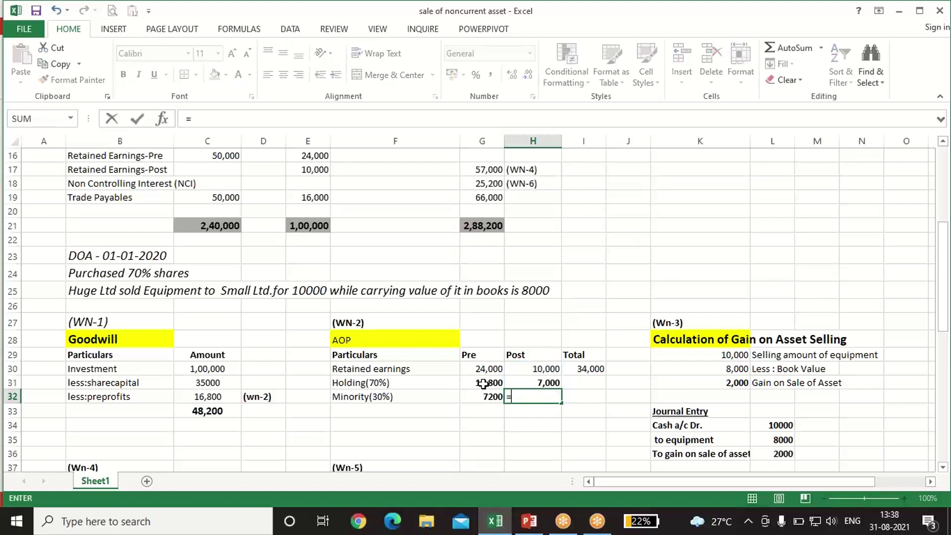
key(Up)
key(Up)
text(*)
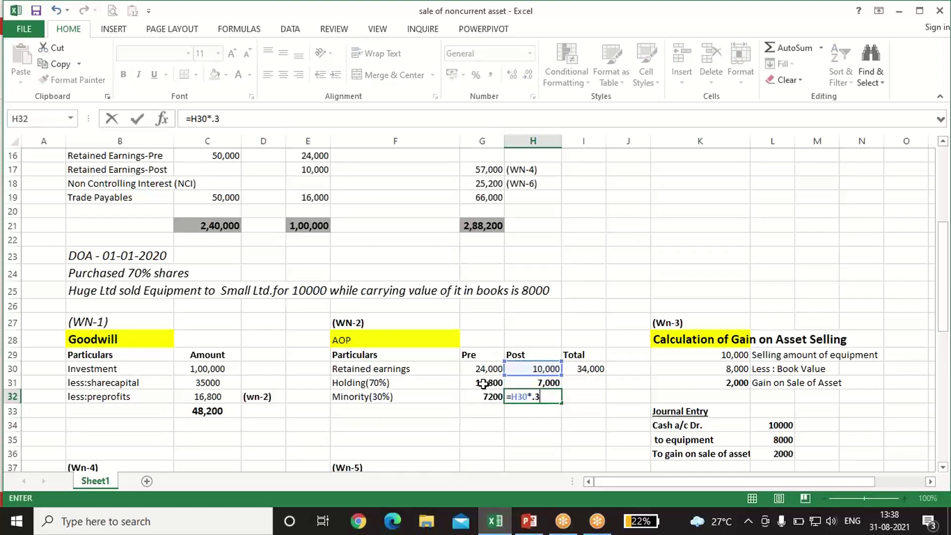
text(.3)
key(Return)
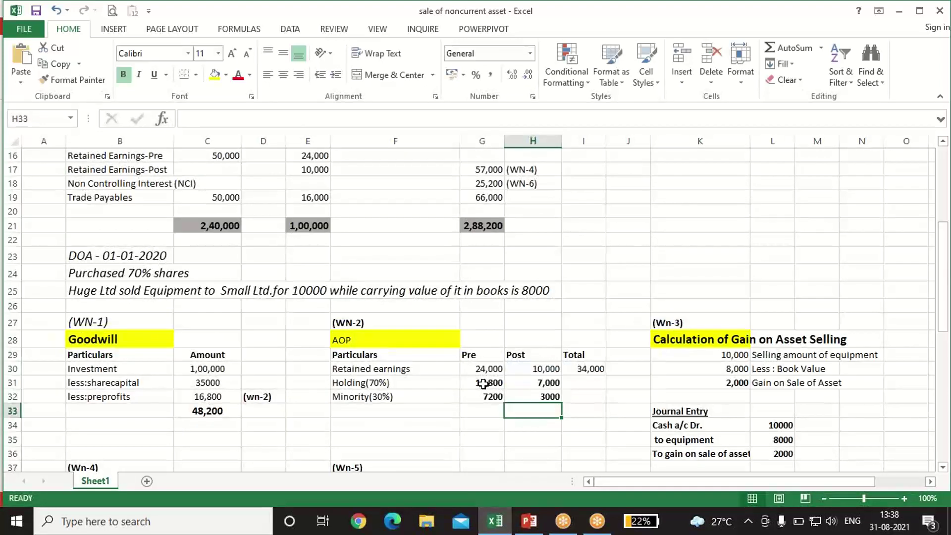
- Re-enter the Investment amount in the WN-1 Goodwill working (C30) as =C10, linking it to the investment in Small Ltd
click(126, 344)
click(122, 355)
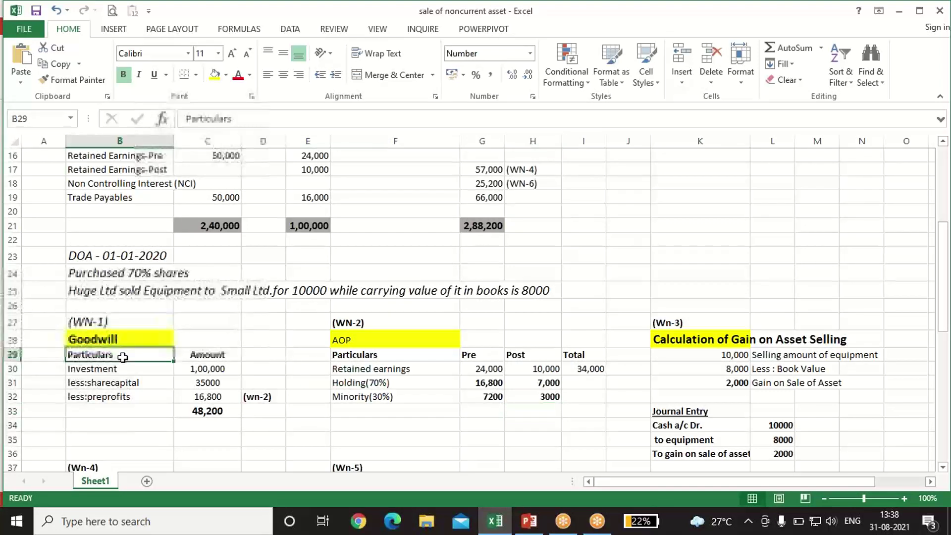
click(119, 367)
click(190, 369)
double_click(190, 368)
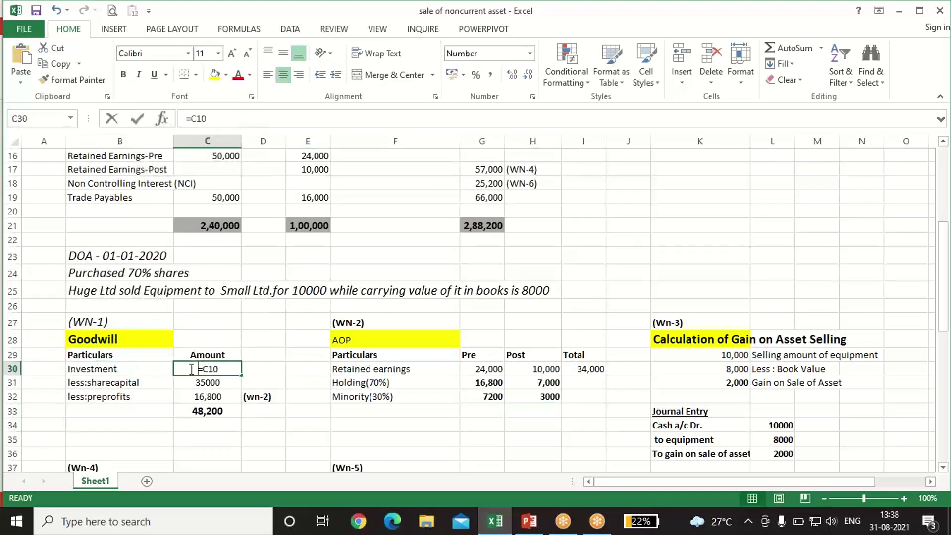
key(BackSpace)
key(BackSpace)
key(BackSpace)
scroll(190, 369, up, 3)
scroll(190, 368, up, 2)
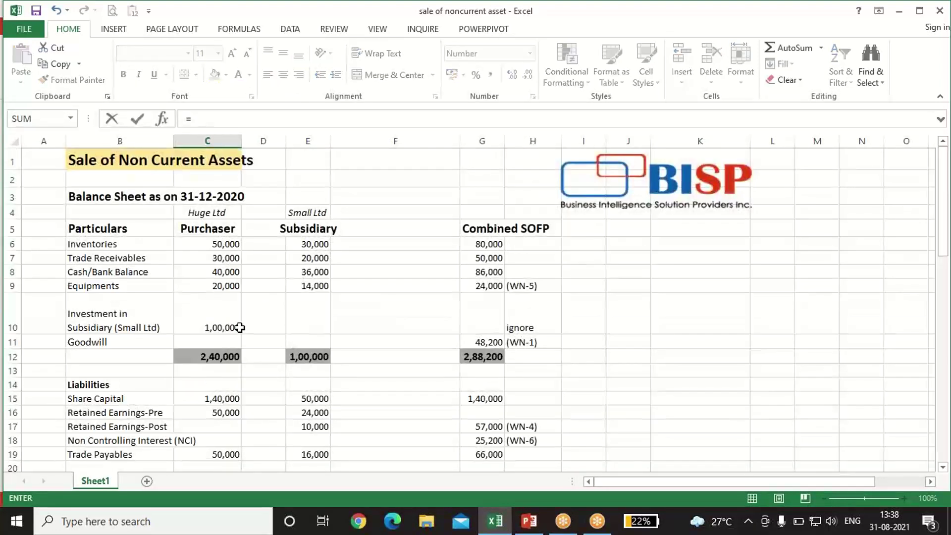
click(220, 327)
key(Return)
- Re-enter the less:sharecapital amount in WN-1 (C31) as =E15*.7, taking 70% of Small Ltd's share capital
scroll(221, 328, down, 3)
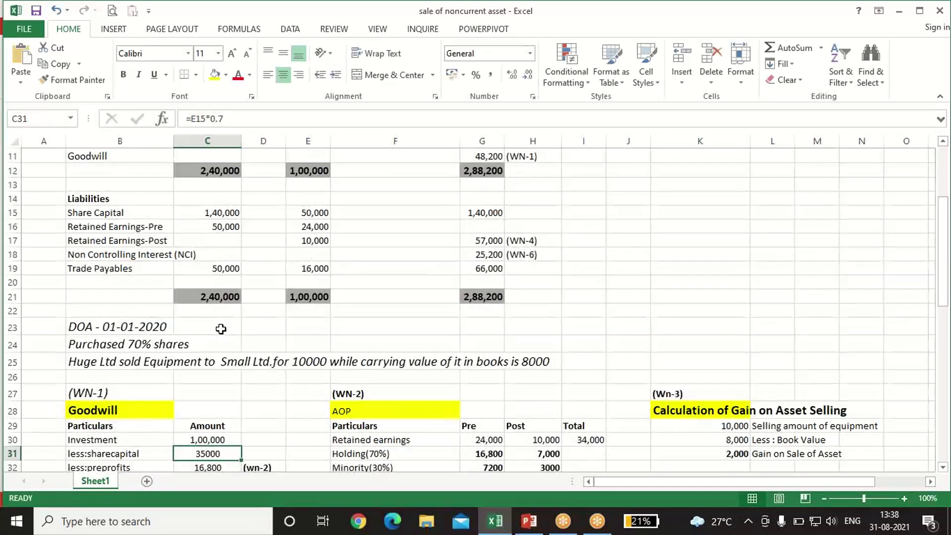
text(=)
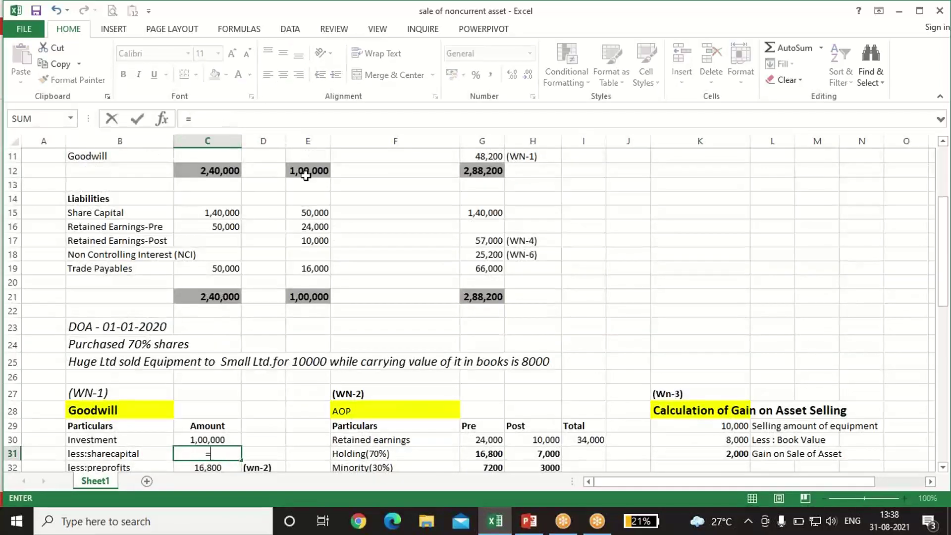
click(325, 211)
text(*.7)
key(Return)
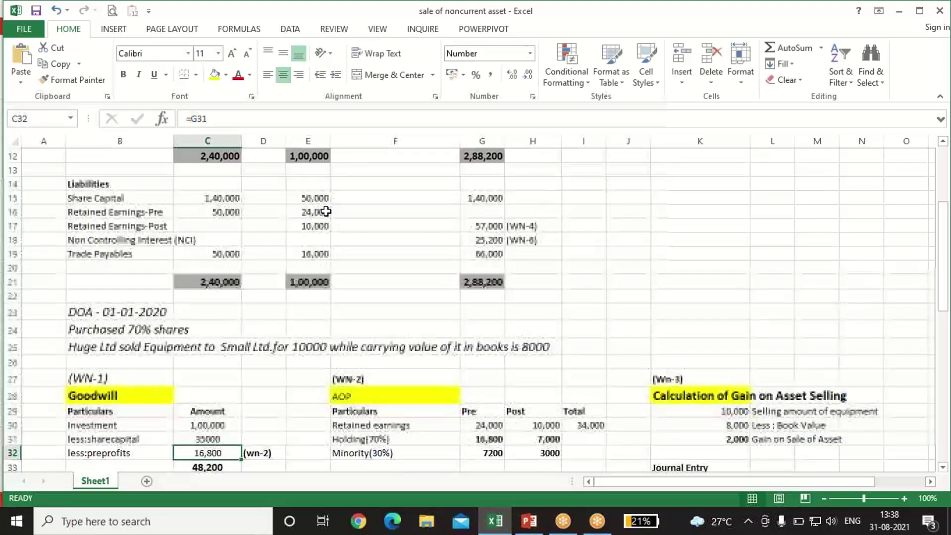
- Set the less:preprofits amount in WN-1 (C32) to =G31 and check the Goodwill link in the Combined SOFP
text(=)
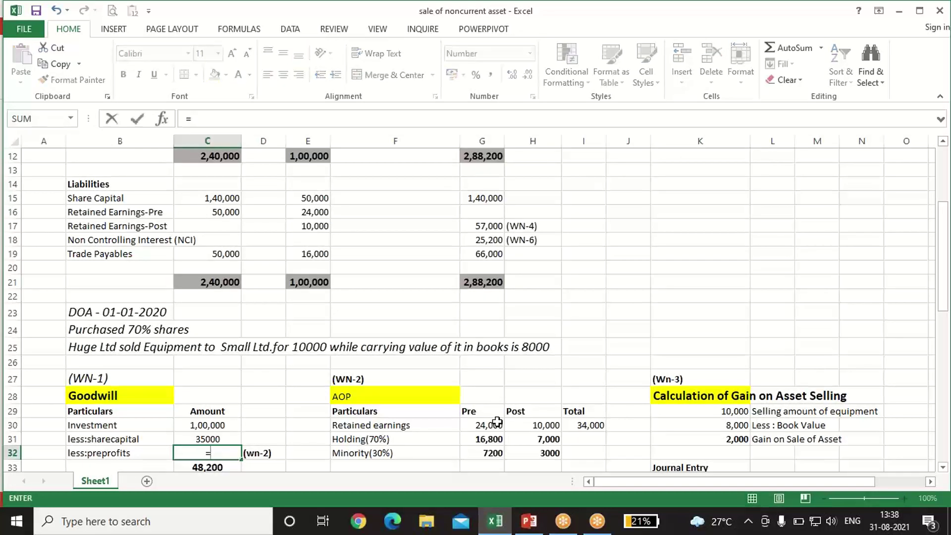
click(489, 442)
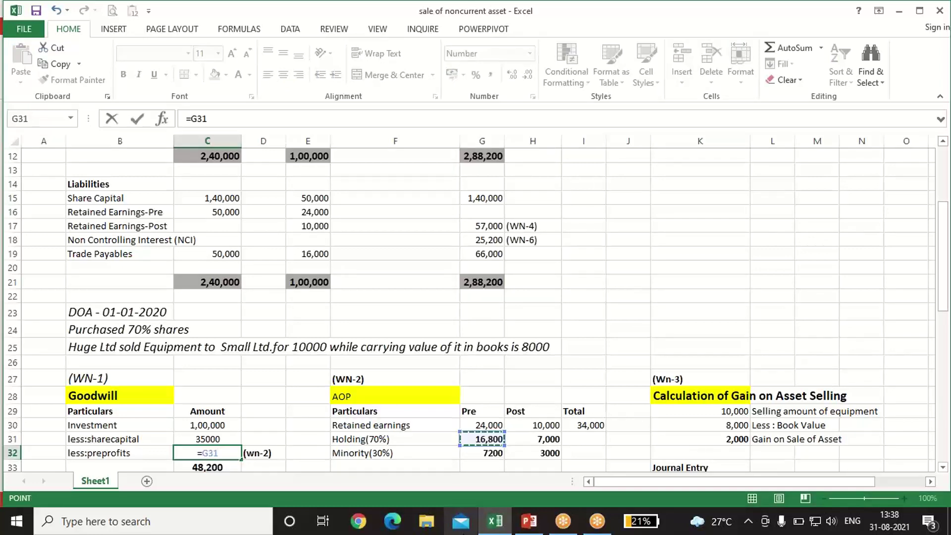
key(Return)
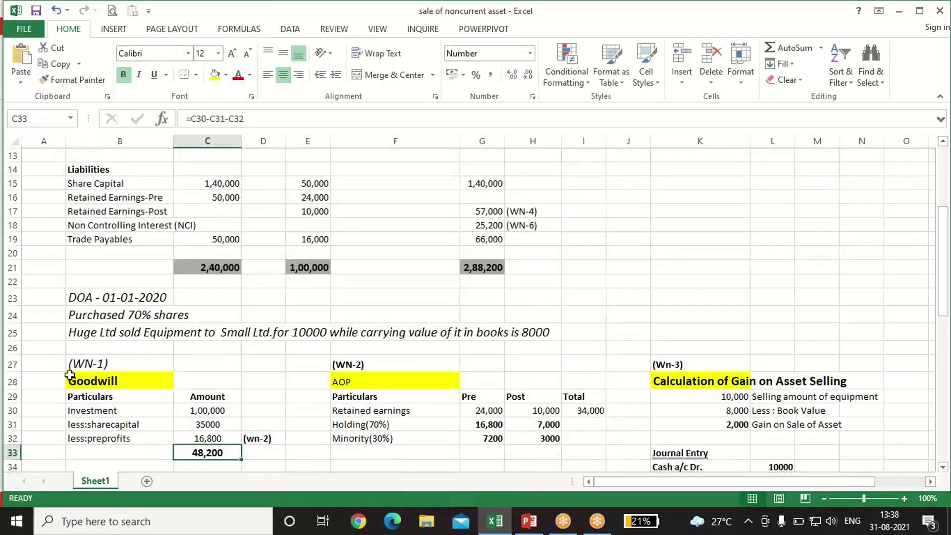
scroll(235, 449, up, 4)
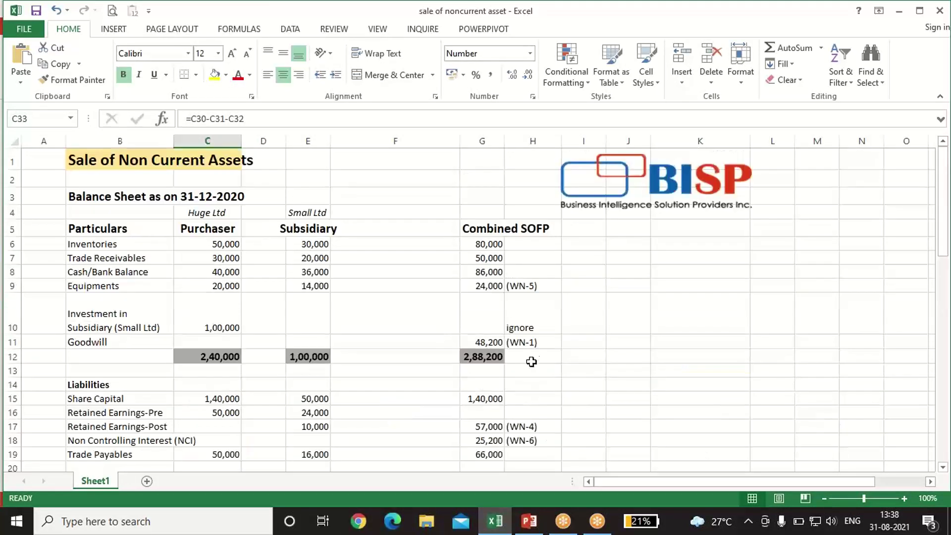
click(485, 343)
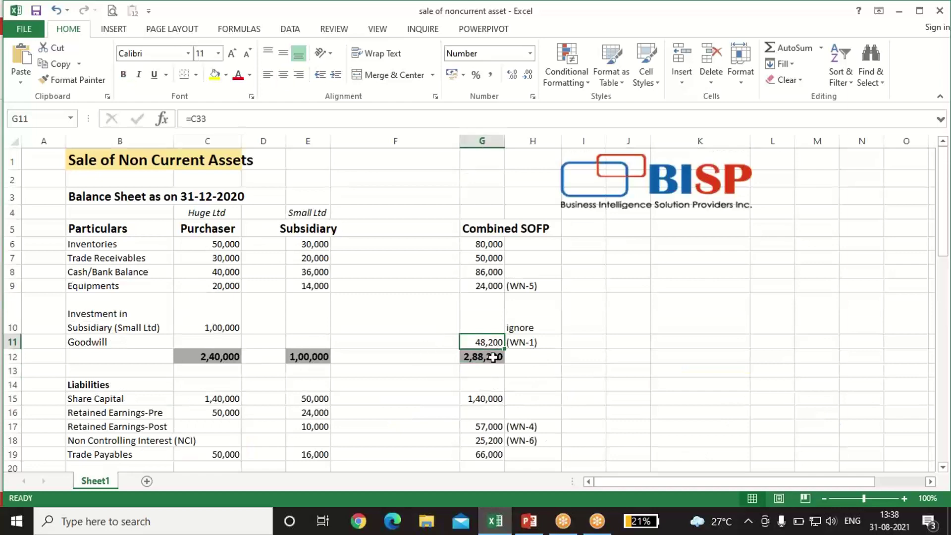
- Re-enter the Sharecapital amount in the Wn-6 NCI working (C49) as 30% of Small Ltd's share capital in E15
scroll(492, 358, down, 8)
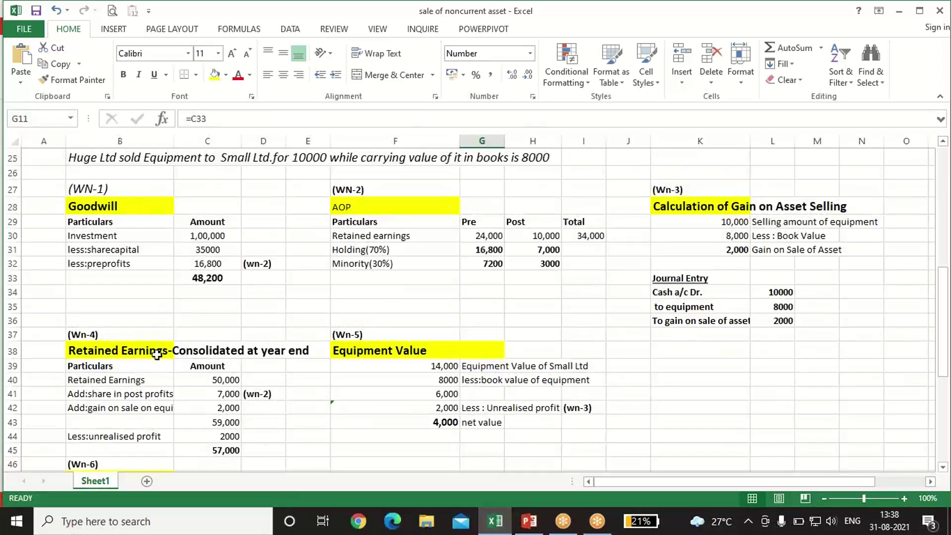
scroll(181, 353, down, 3)
click(125, 359)
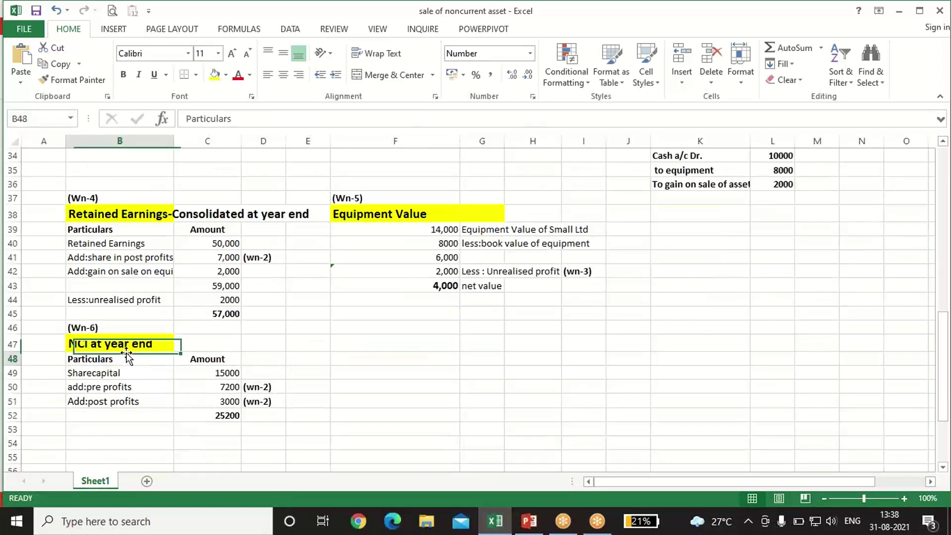
click(227, 372)
text(=)
scroll(228, 372, up, 4)
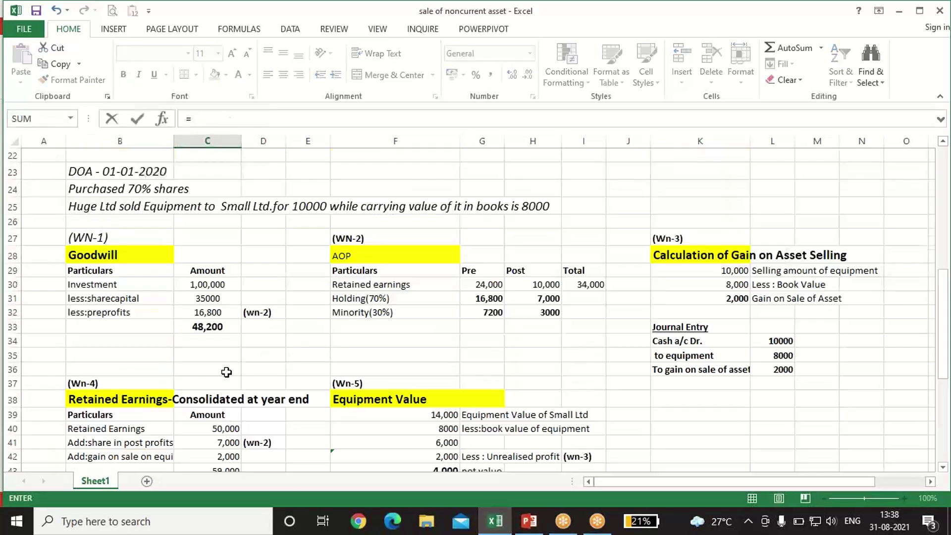
scroll(227, 372, up, 4)
click(293, 253)
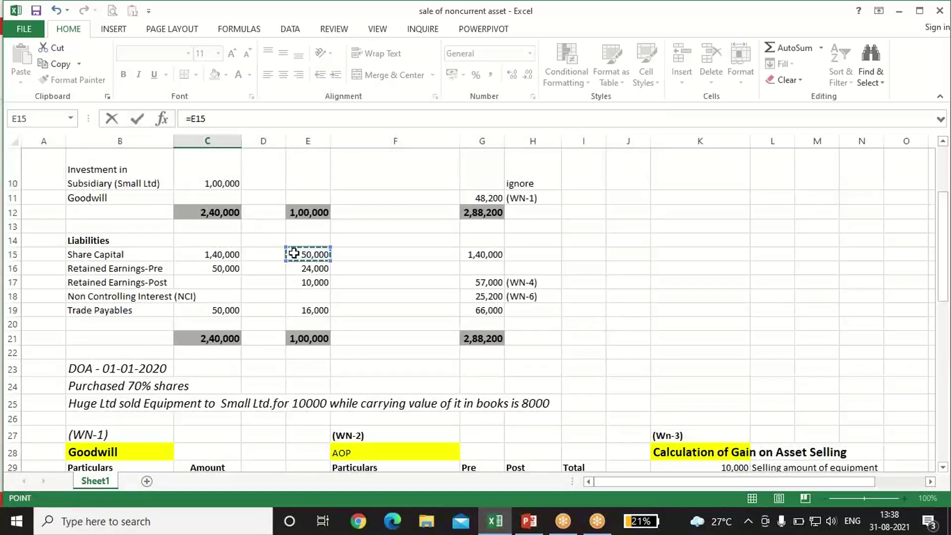
text(*)
key(Return)
- Link the Wn-6 NCI pre profits (C50) to =G32 and the post profits (C51) to =H32 from the Minority row
scroll(294, 253, down, 1)
text(=)
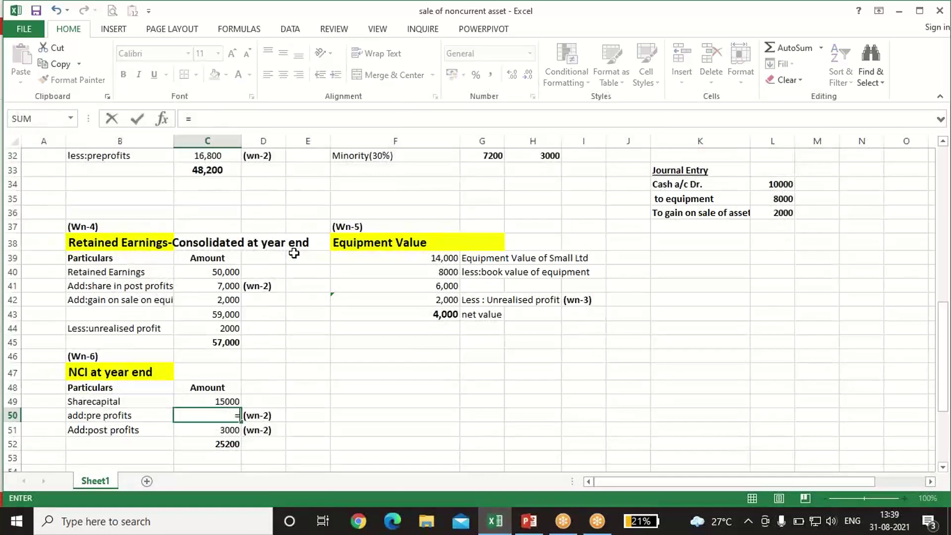
scroll(294, 253, up, 2)
click(477, 242)
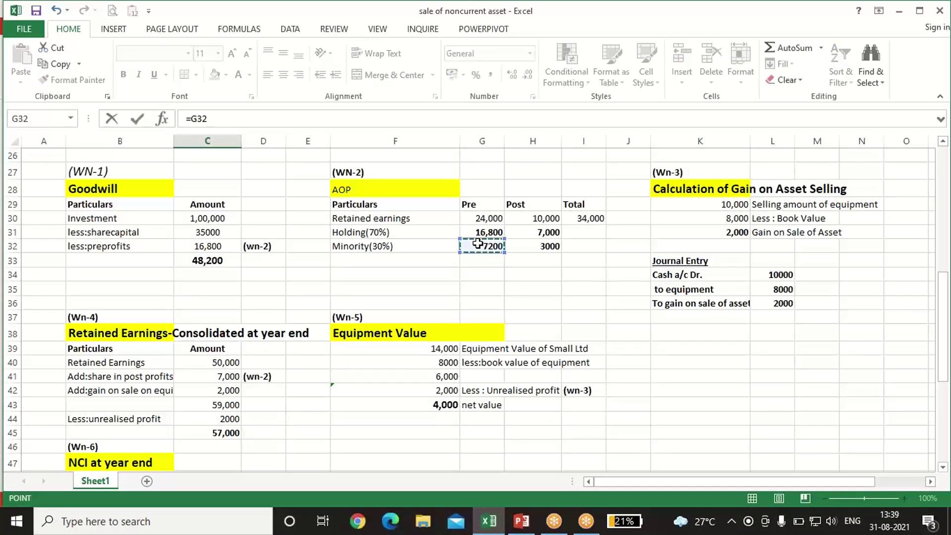
key(Return)
text(=)
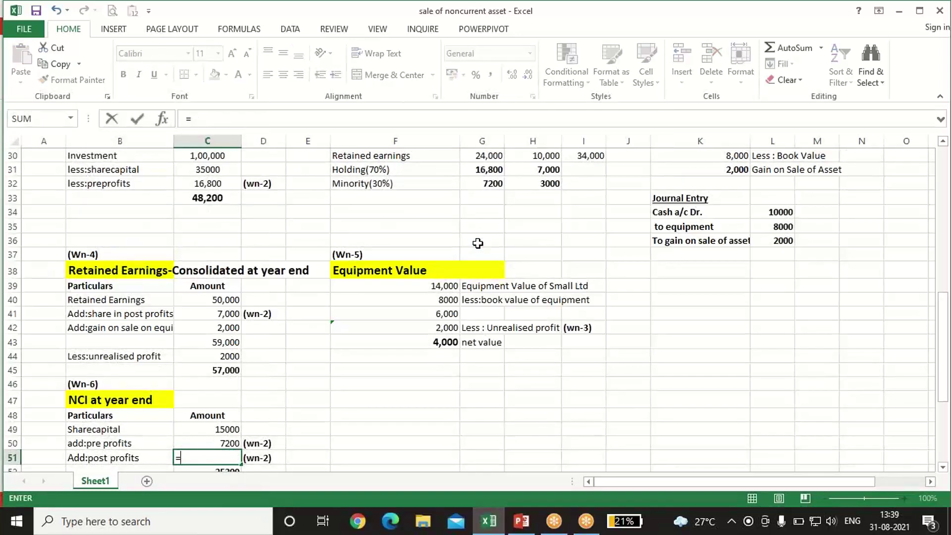
click(540, 184)
key(Return)
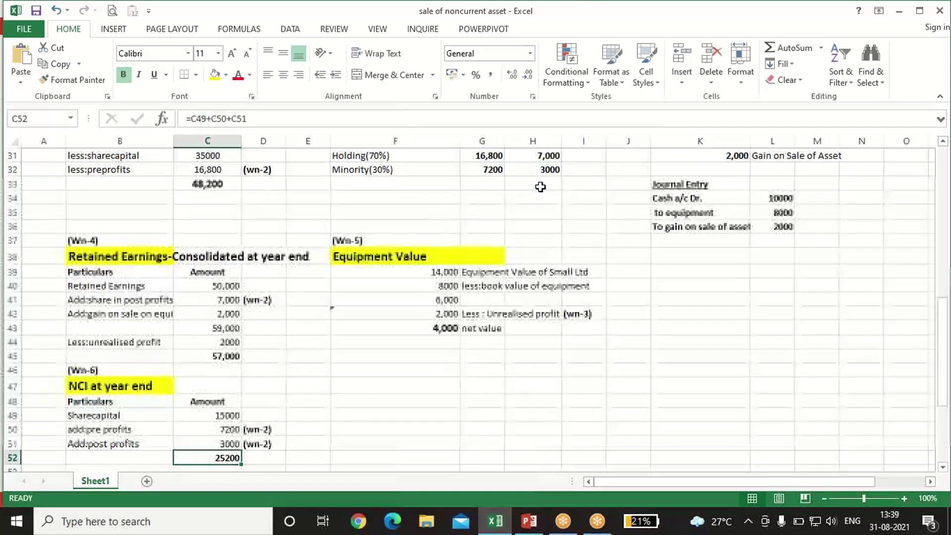
- Check the cell link behind the Non Controlling Interest amount in the Combined SOFP (G18)
scroll(539, 186, down, 1)
scroll(331, 402, up, 5)
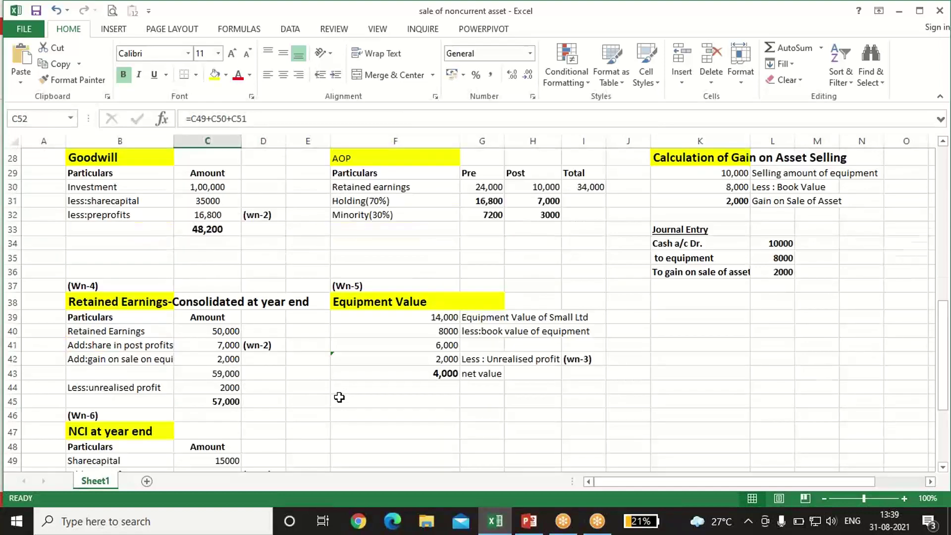
scroll(339, 398, up, 4)
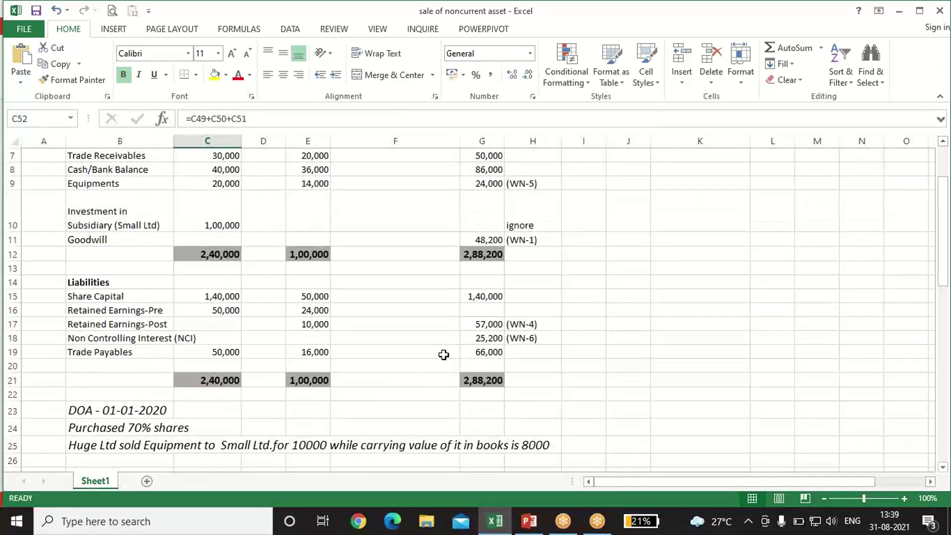
click(489, 340)
- Re-enter the Retained Earnings amount in Wn-4 (C40) as =C16, linking it to Huge Ltd's pre-acquisition retained earnings
scroll(488, 341, down, 6)
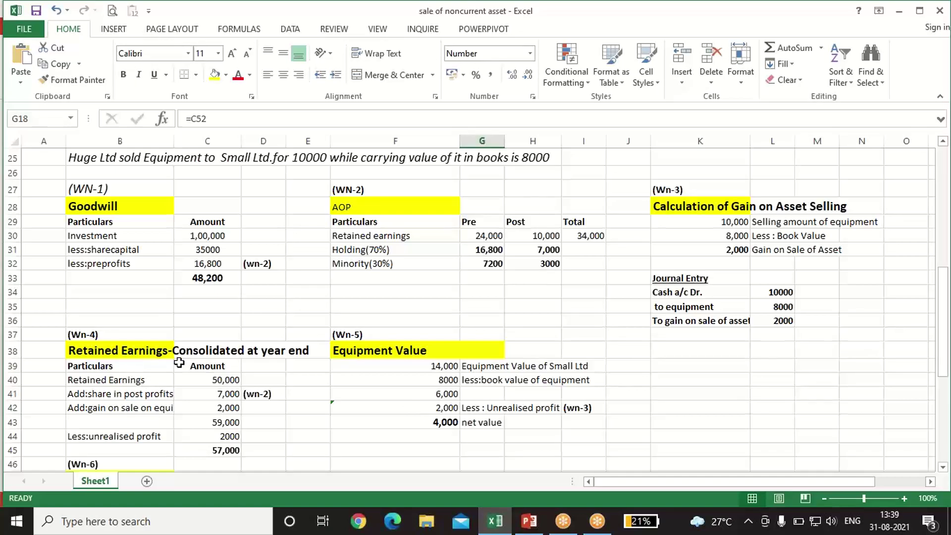
scroll(34, 291, down, 1)
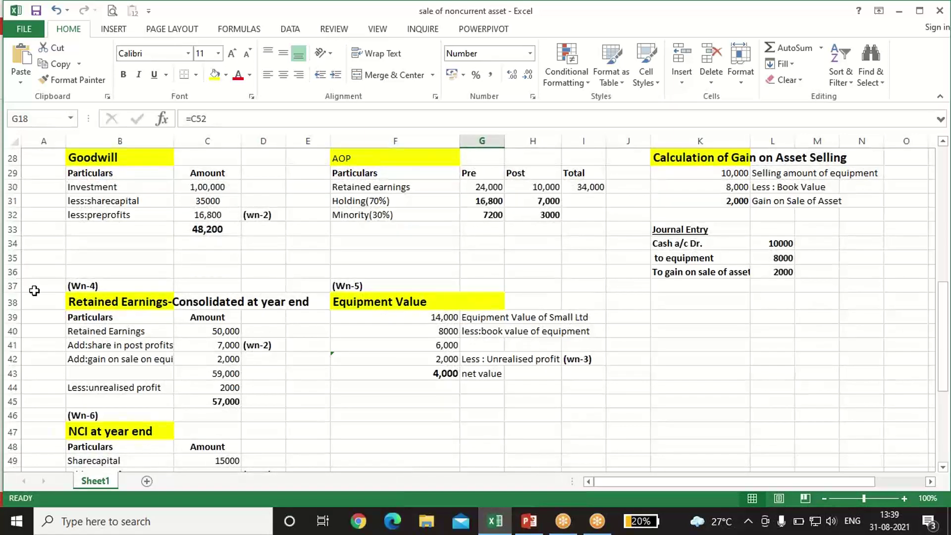
click(225, 331)
text(=)
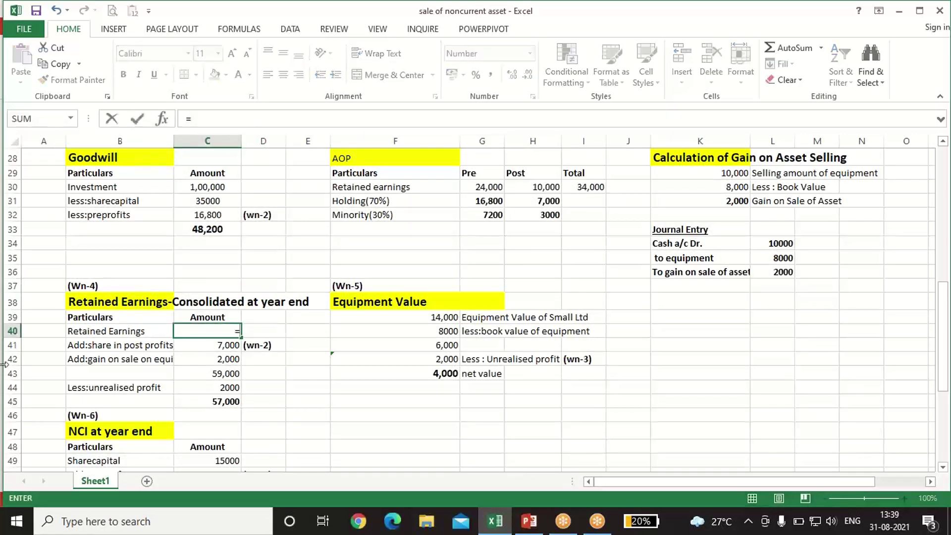
scroll(429, 415, up, 8)
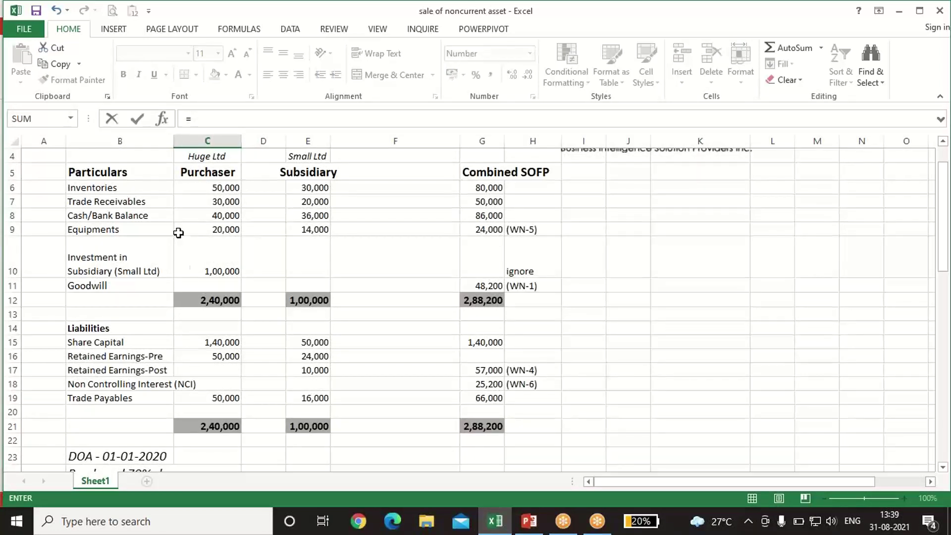
click(232, 356)
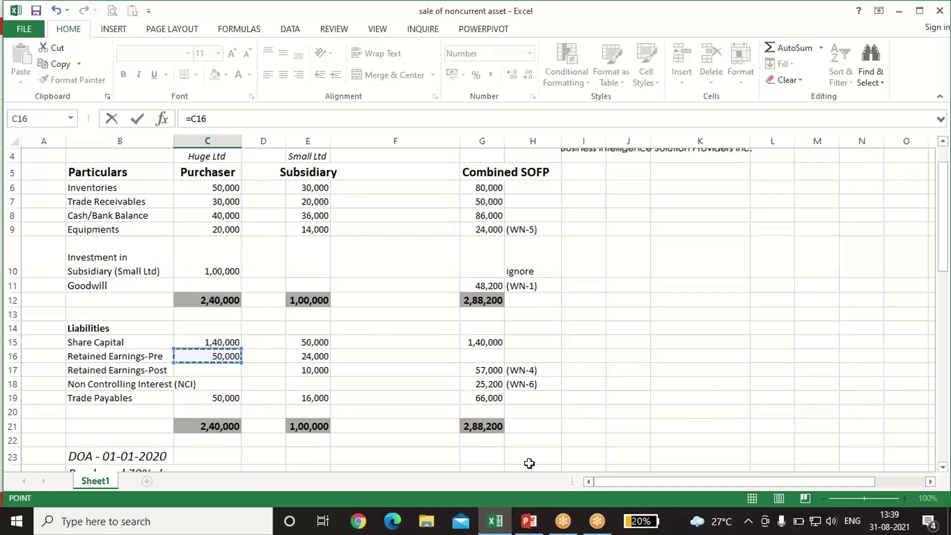
scroll(510, 411, down, 4)
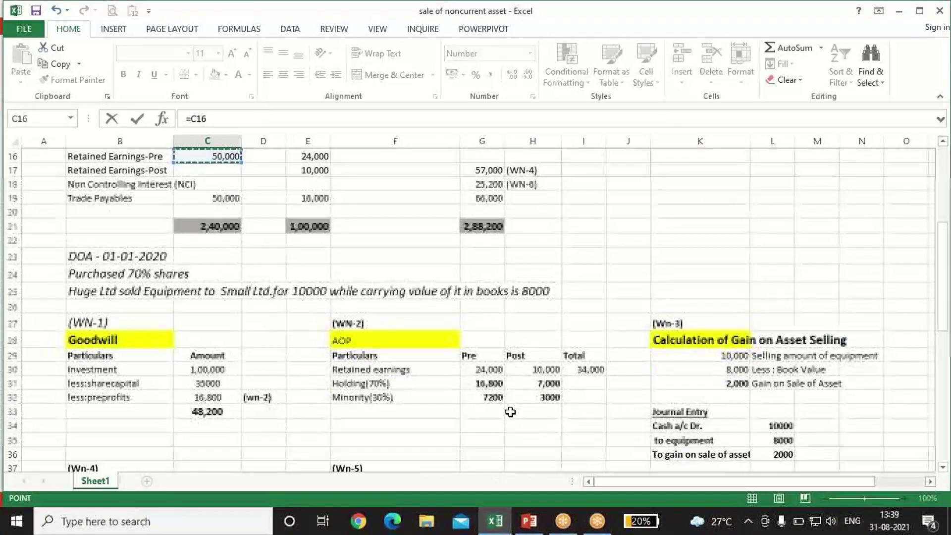
key(Return)
- Link the Wn-4 share in post profits (C41) to =H31 and the gain on sale of equipment (C42) to =L36
text(=)
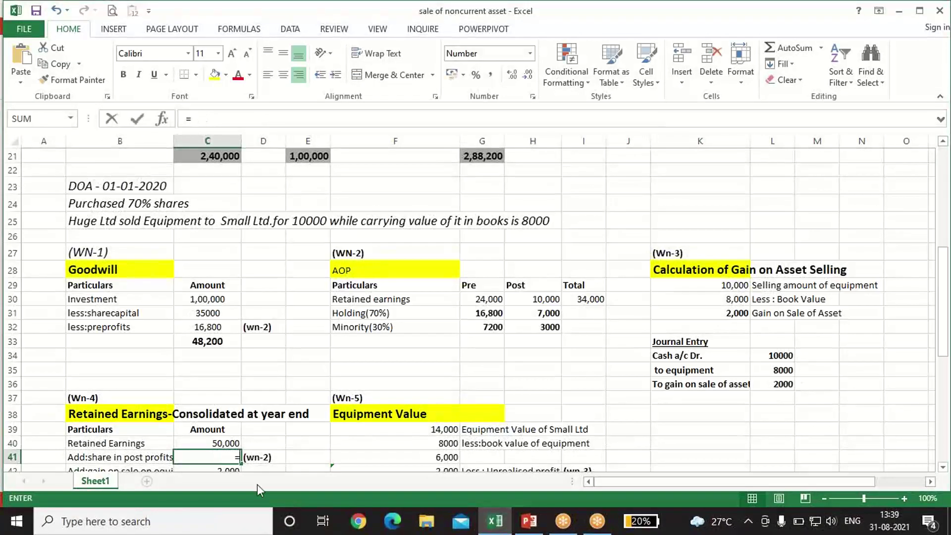
click(531, 318)
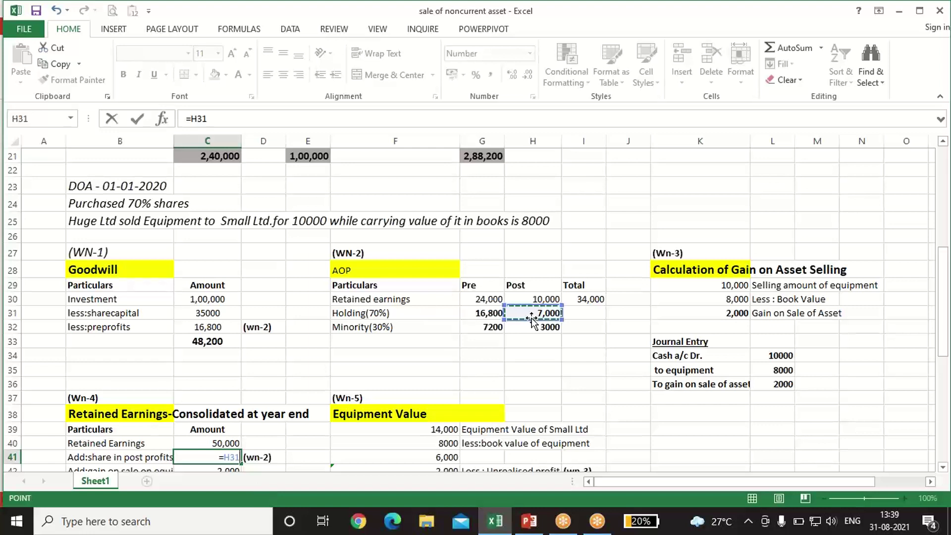
key(Return)
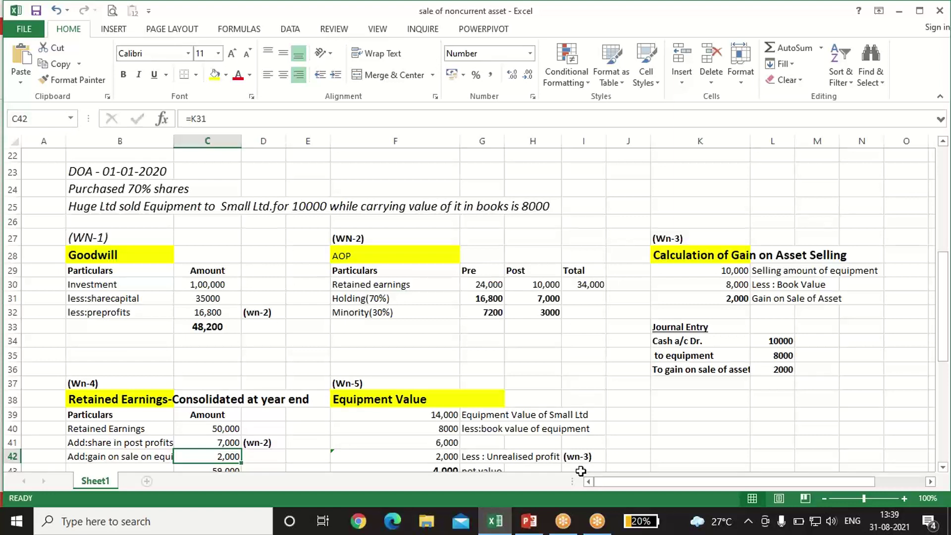
text(=)
click(774, 370)
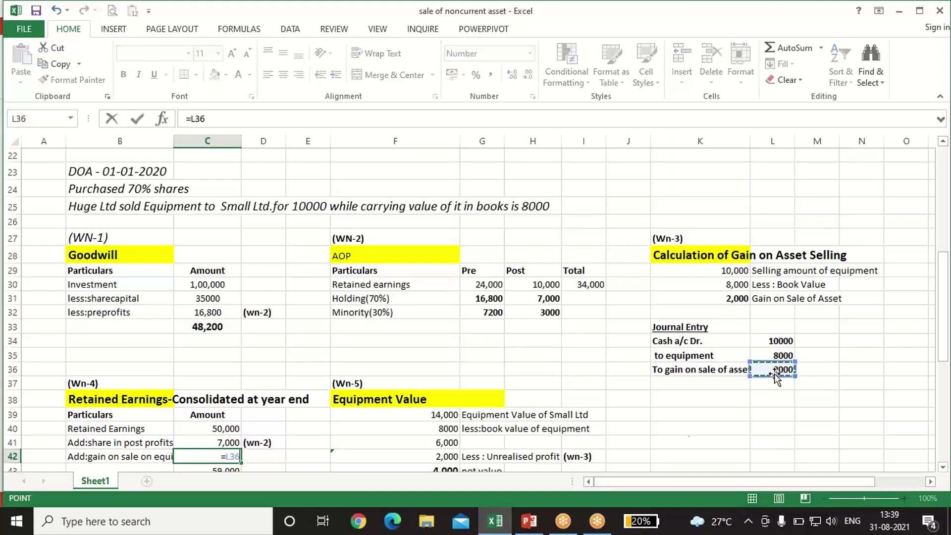
key(Return)
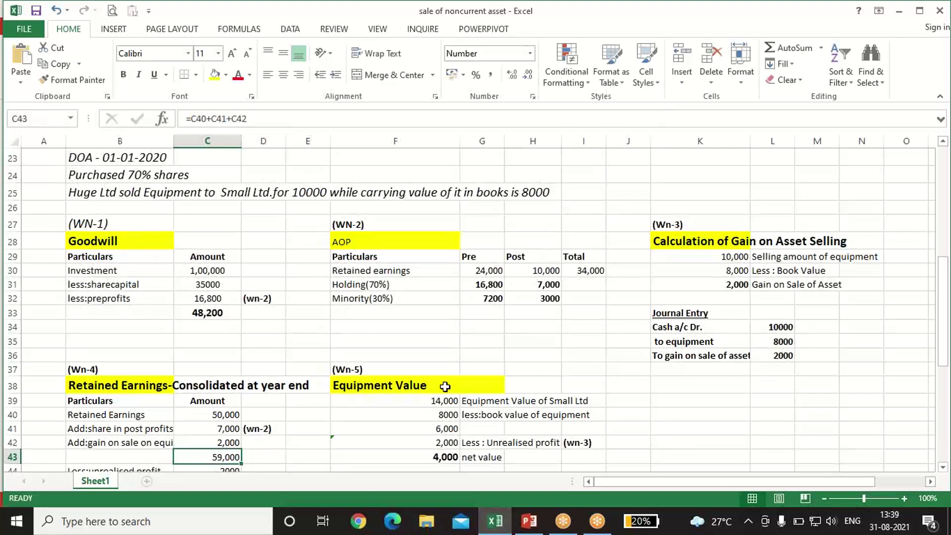
- Review the row 25 note on Huge Ltd's equipment sale to Small Ltd, comparing the selling price with the carrying value
scroll(297, 449, down, 1)
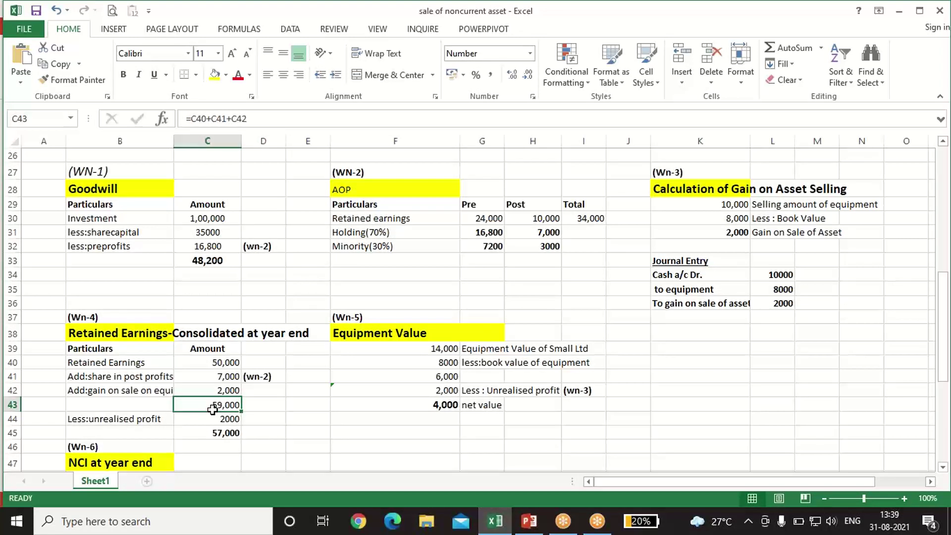
scroll(250, 413, up, 4)
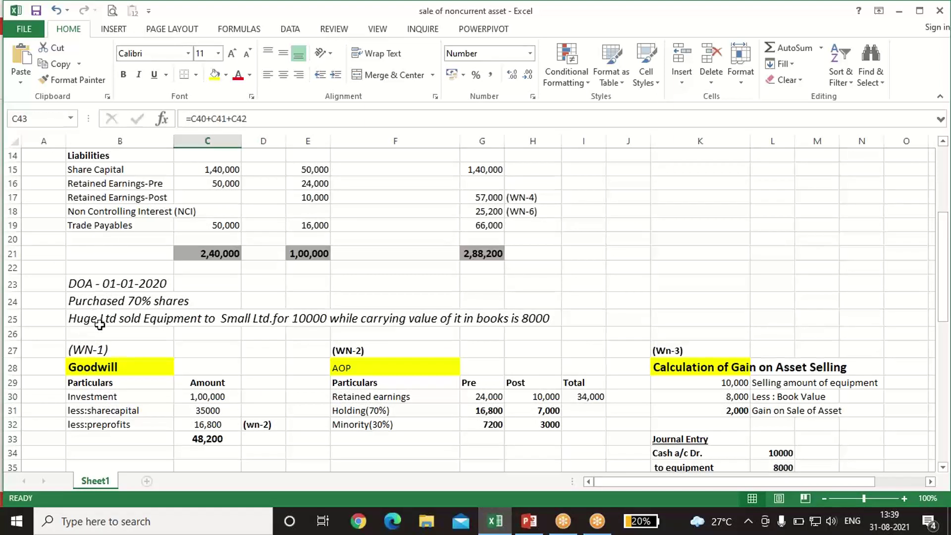
click(100, 324)
click(232, 313)
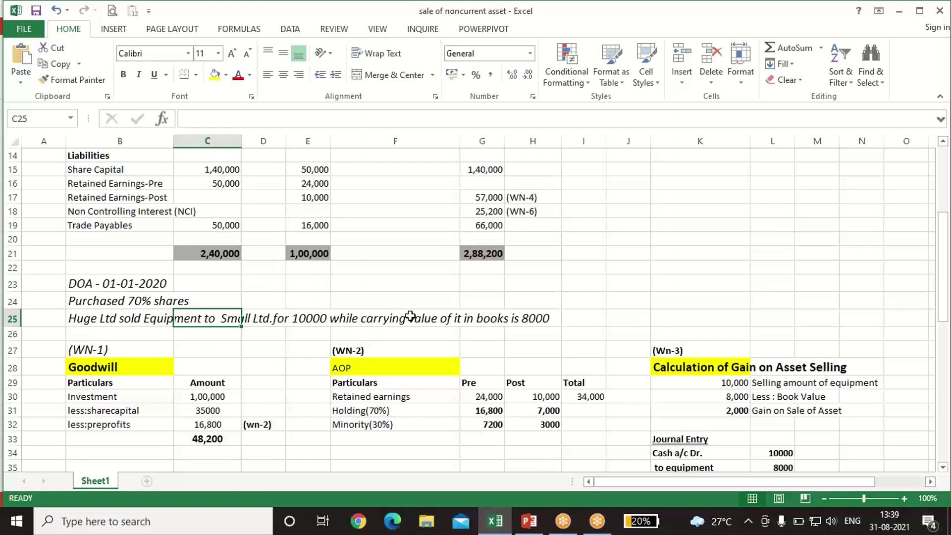
click(526, 317)
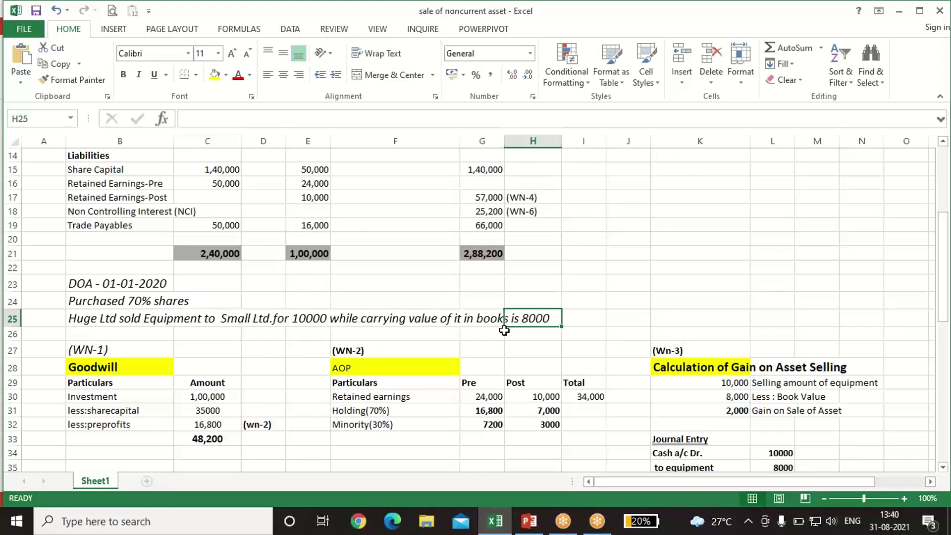
click(310, 318)
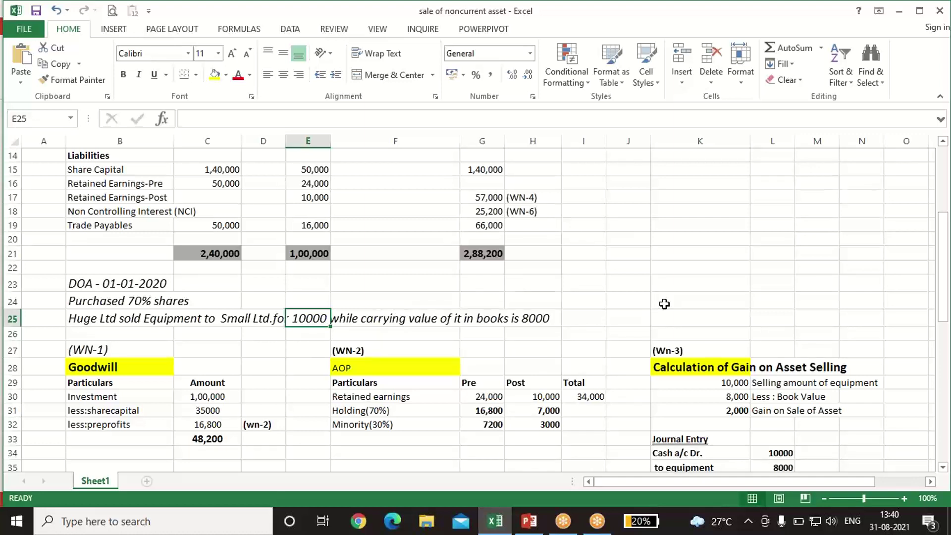
click(518, 310)
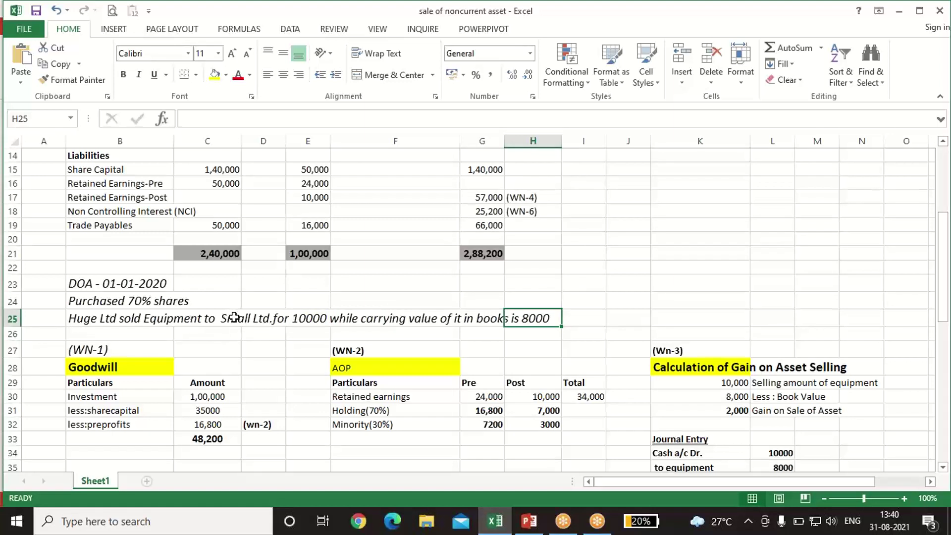
click(233, 317)
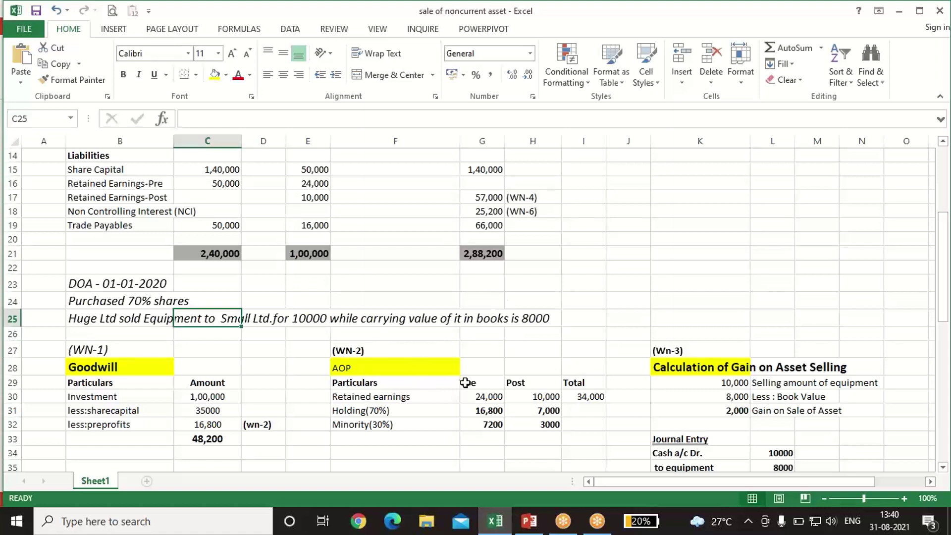
click(543, 318)
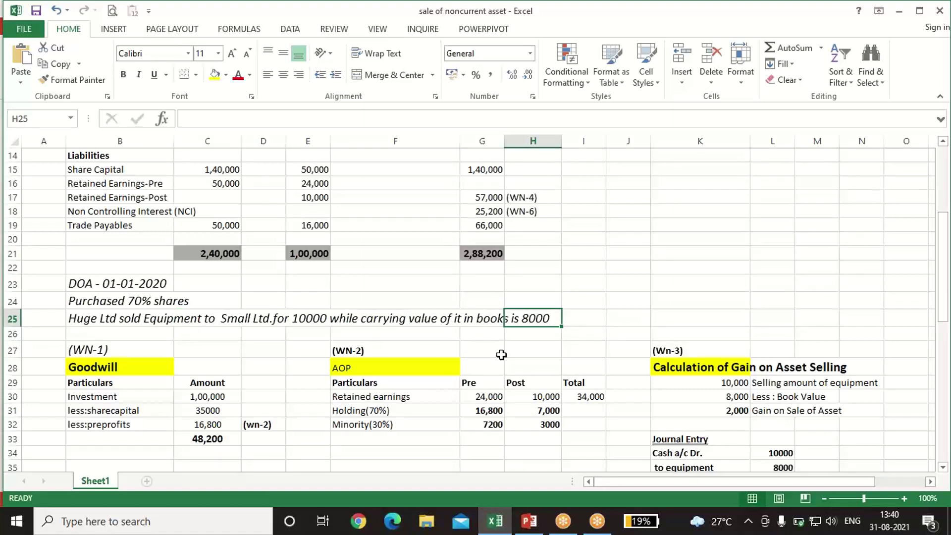
- Compare the unrealised profit in Wn-4 (C44) with the journal entry's gain on sale (L36) and inspect the C45 total formula
scroll(501, 354, down, 5)
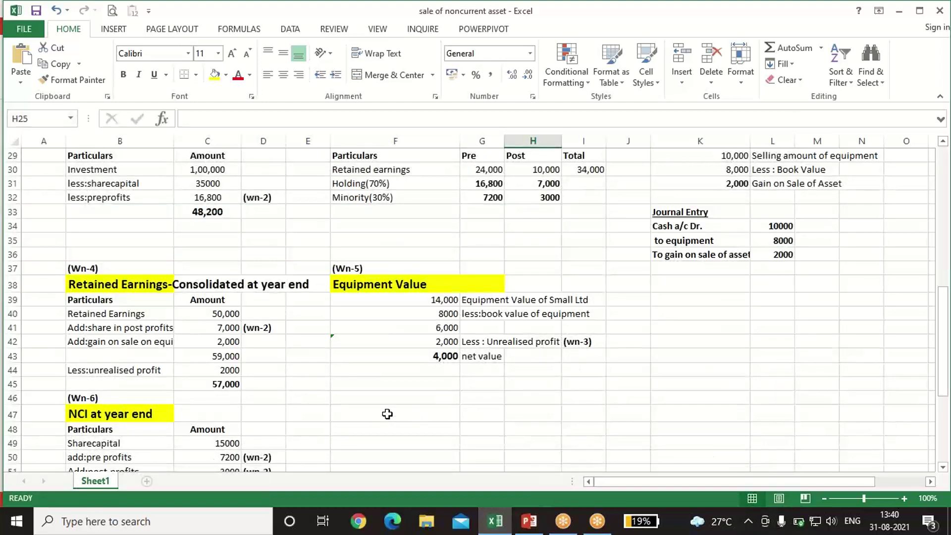
scroll(388, 414, down, 1)
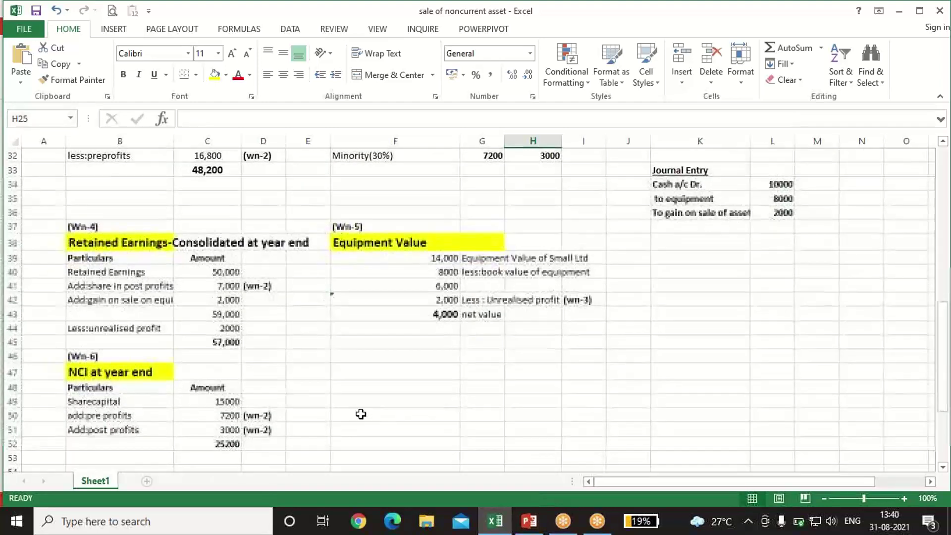
click(214, 326)
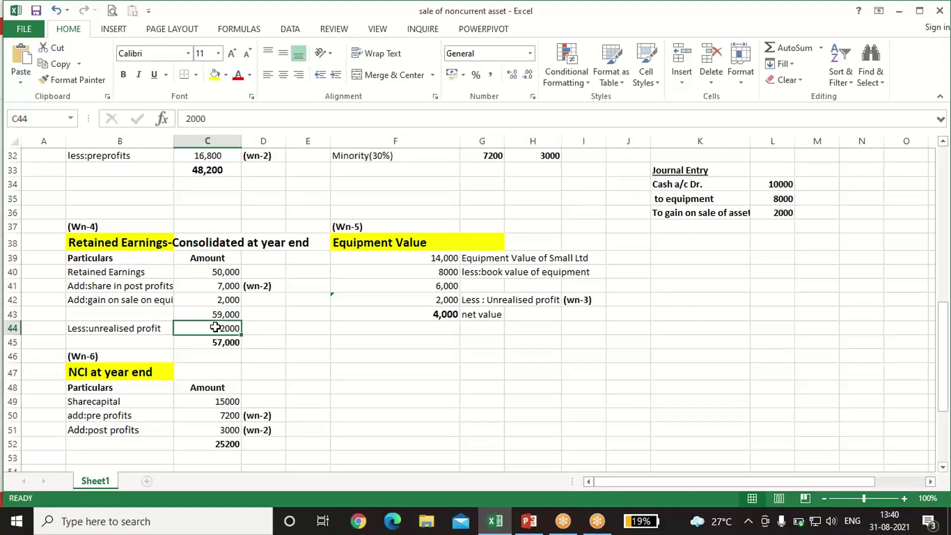
click(768, 216)
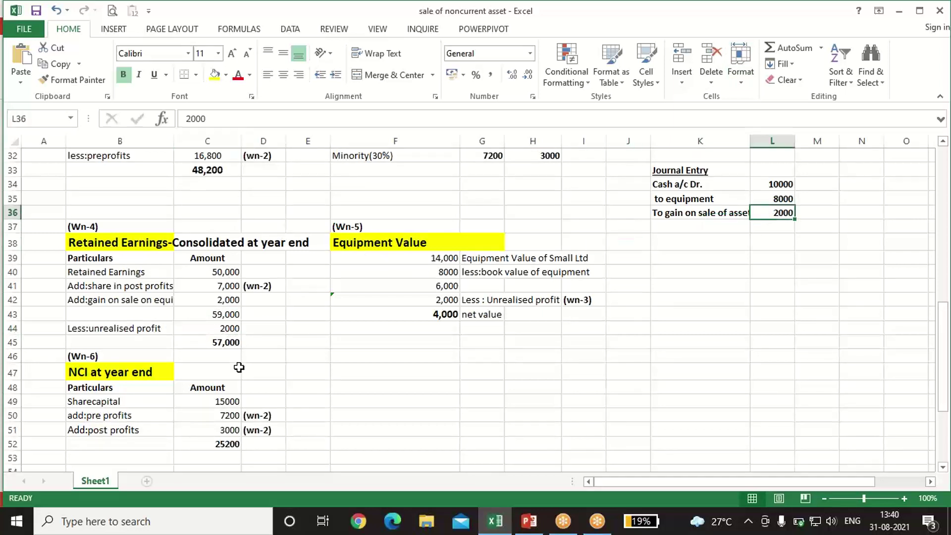
click(239, 344)
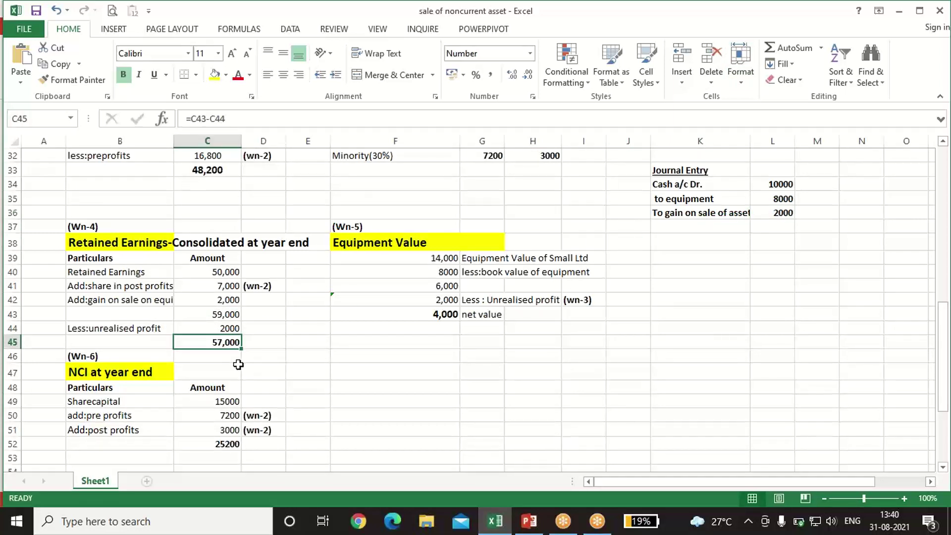
click(210, 326)
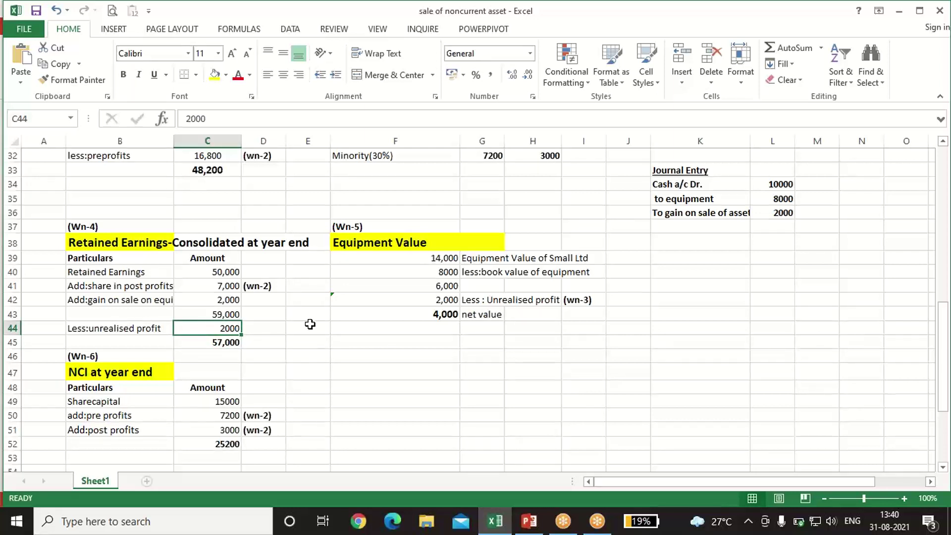
- Trace the Equipment Value of Small Ltd in Wn-5 (F39) back to the subsidiary's Equipments figure in E9
click(436, 260)
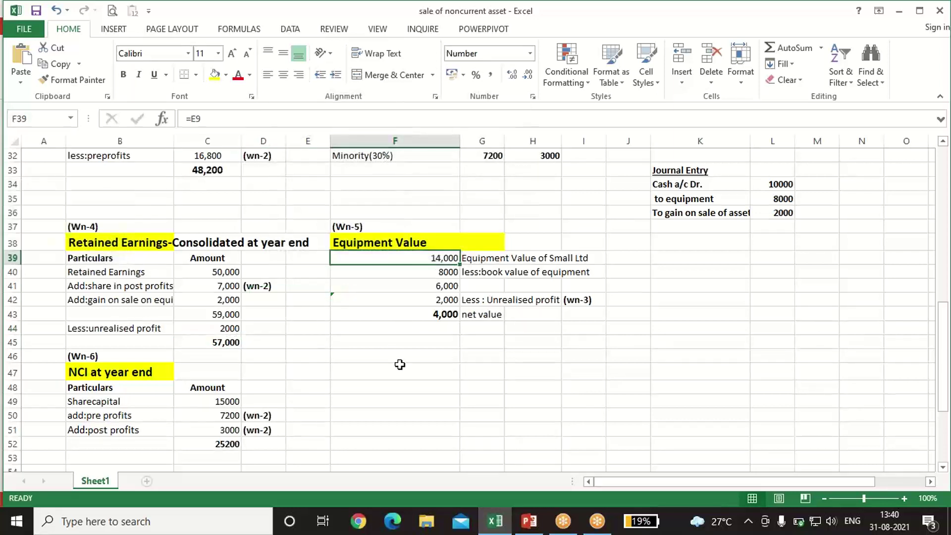
scroll(399, 364, up, 10)
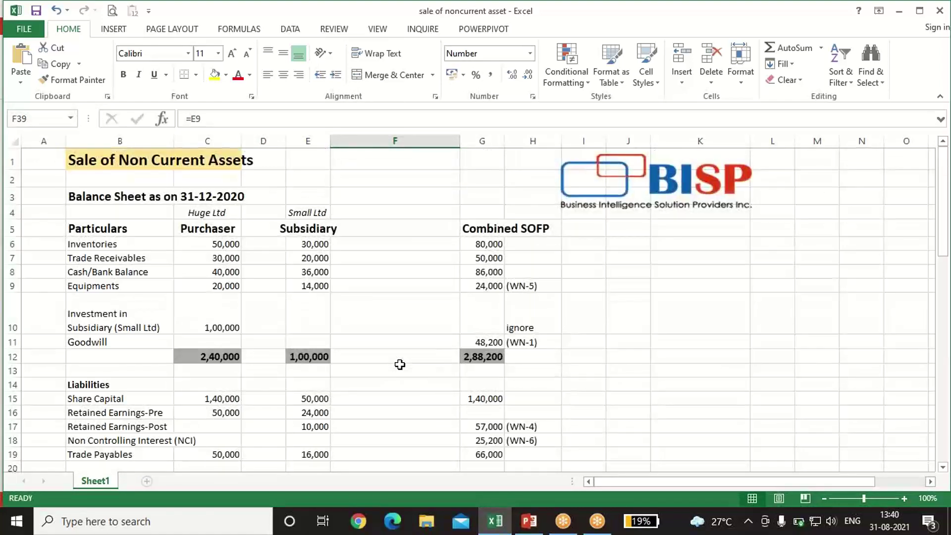
click(308, 286)
scroll(403, 347, down, 2)
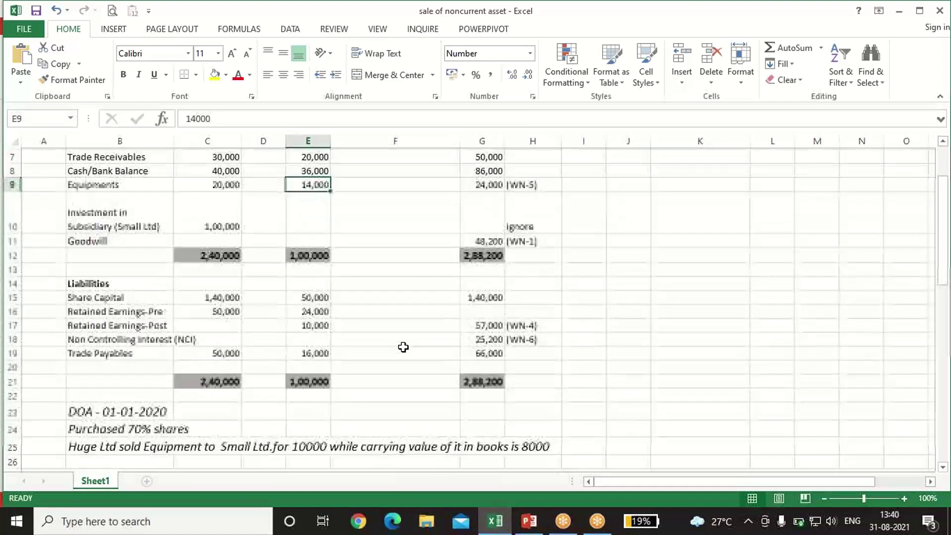
scroll(403, 347, down, 1)
scroll(404, 347, up, 1)
scroll(404, 347, down, 1)
scroll(403, 347, up, 1)
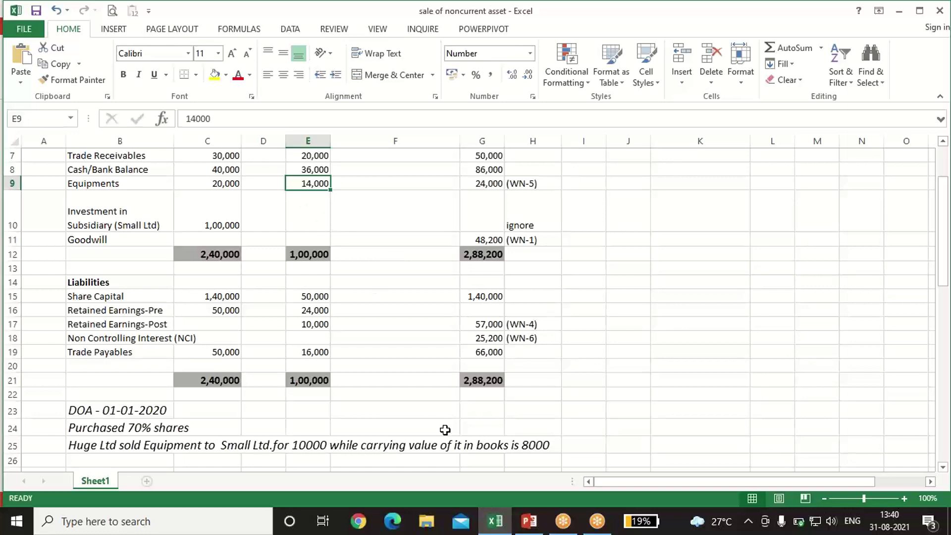
- Compare the book value of equipment in Wn-5 (F40) with the carrying value in the sale note and the journal entry's equipment amount (L35)
click(533, 445)
scroll(584, 452, down, 7)
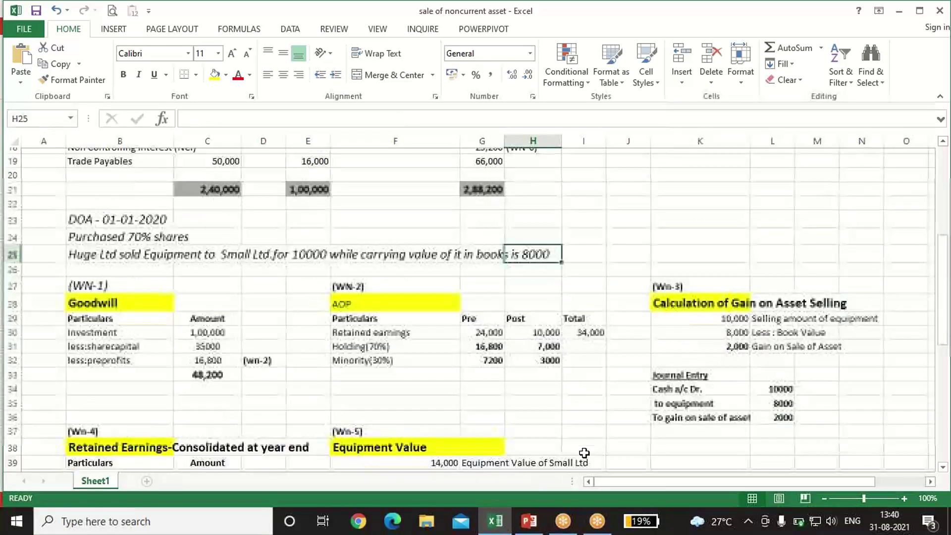
click(445, 319)
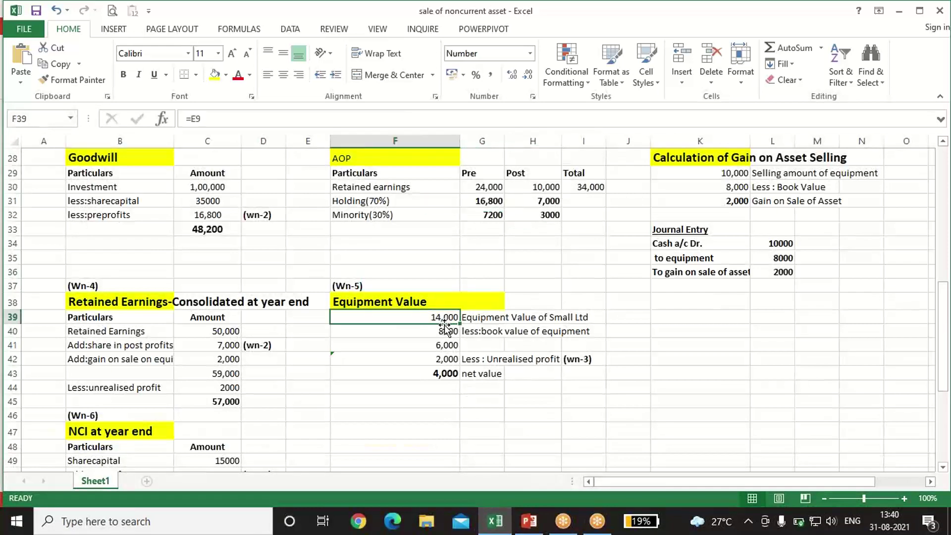
click(444, 328)
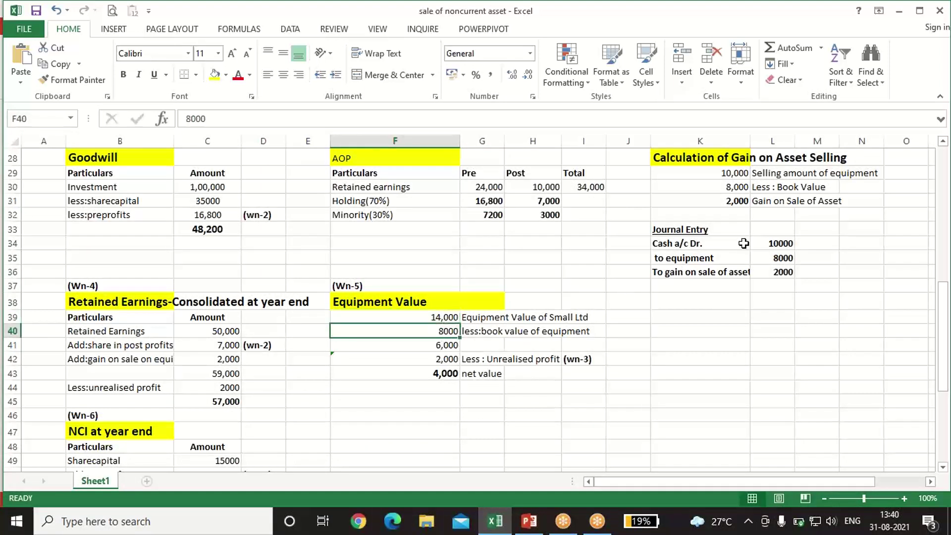
click(683, 260)
click(773, 257)
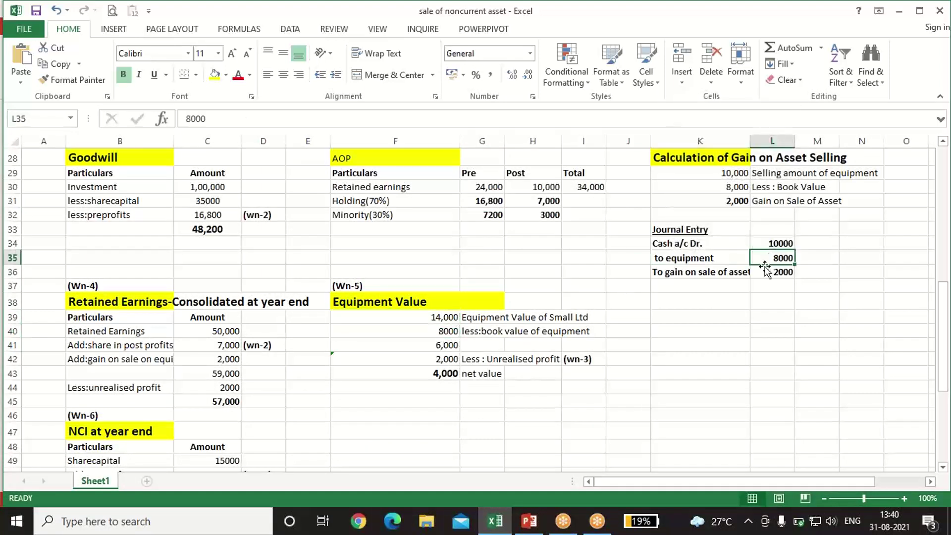
- Review the Wn-5 equipment value lines F40 to F43, tracing the unrealised profit (F42) to the gain on sale in Wn-3 (K31)
click(436, 331)
click(442, 344)
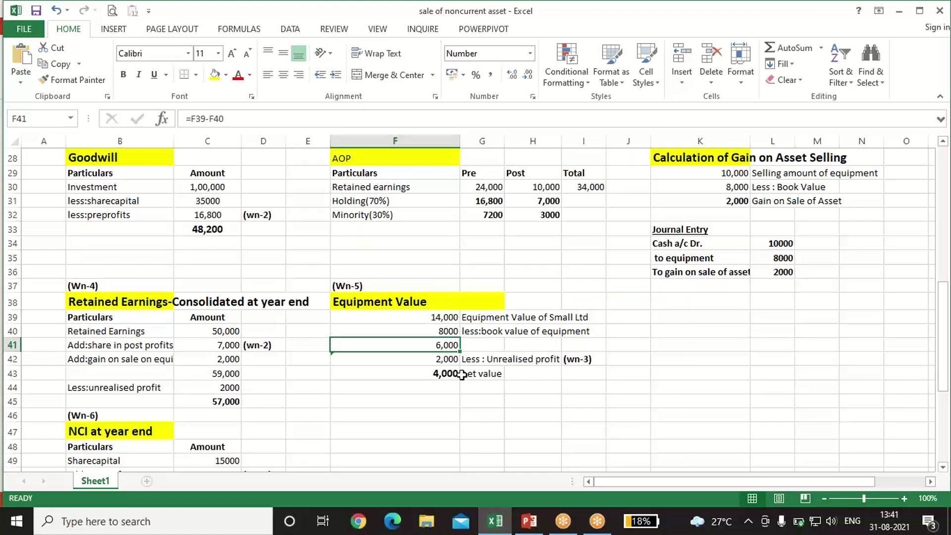
click(442, 360)
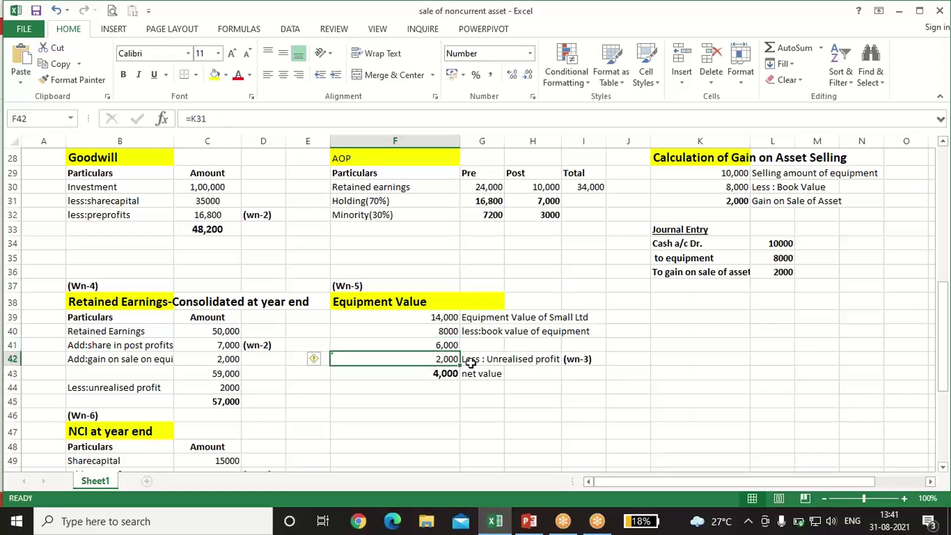
click(739, 203)
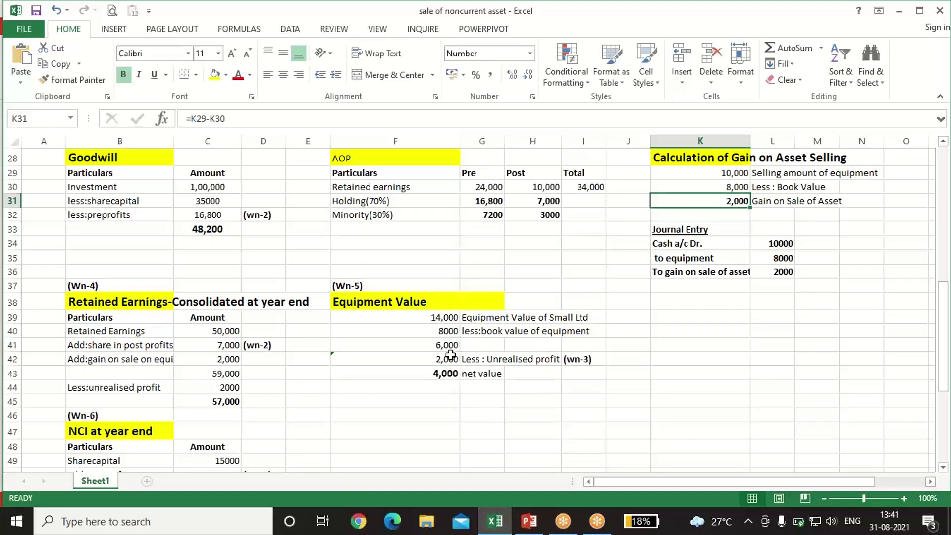
click(449, 357)
click(443, 379)
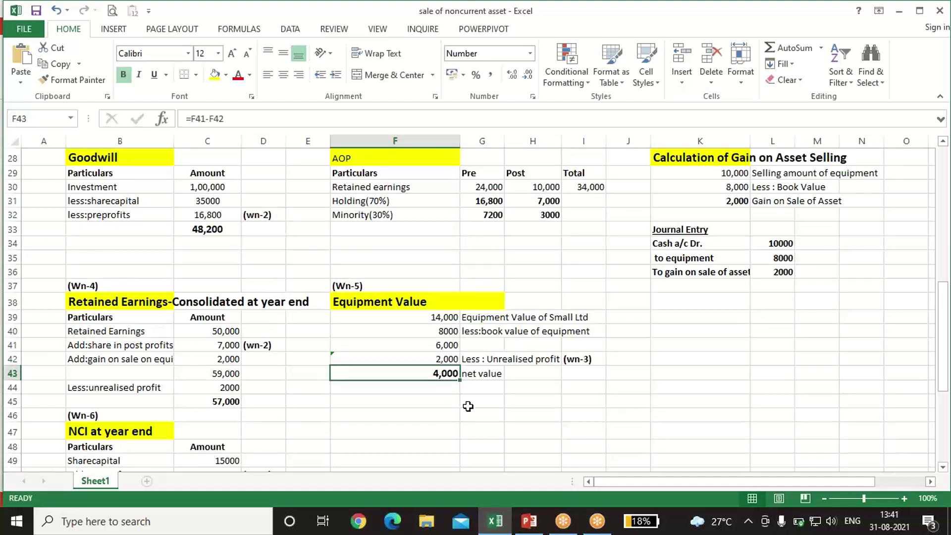
- Re-enter the combined Inventories in G6 as =C6+E6, adding the purchaser's and subsidiary's figures
scroll(468, 407, up, 9)
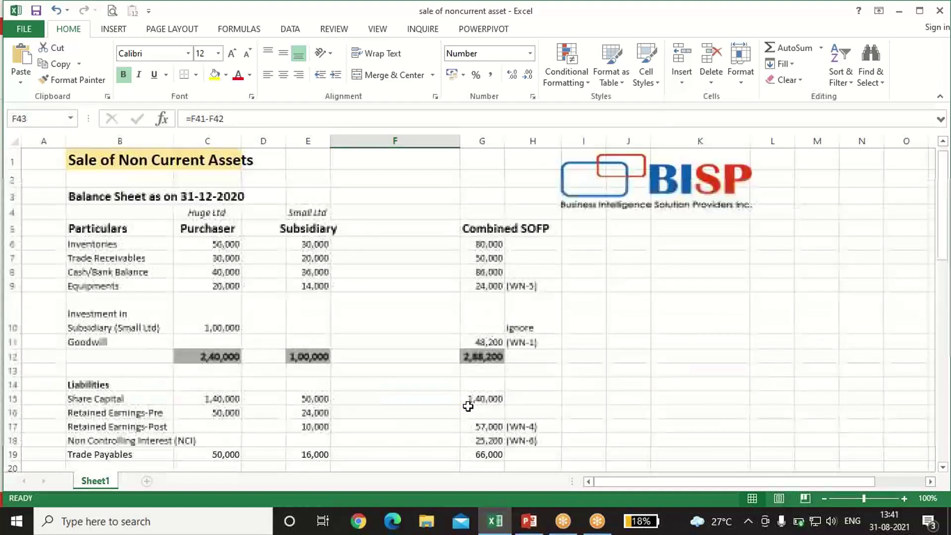
click(474, 243)
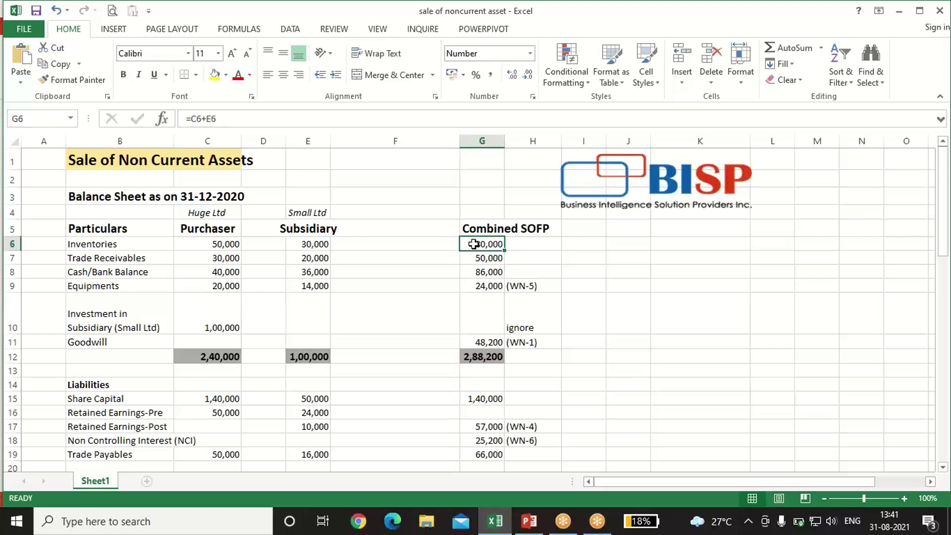
text(=)
key(Left)
key(Left)
key(Left)
key(Left)
text(+)
key(Left)
key(Left)
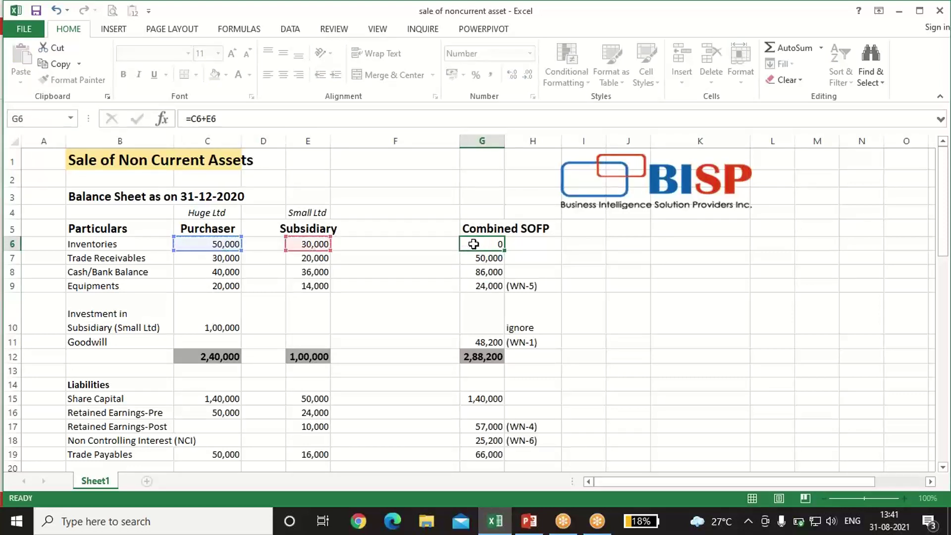
key(Return)
- Re-enter the combined Trade Receivables in G7 as =C7+E7
text(=)
key(Left)
key(Left)
key(Left)
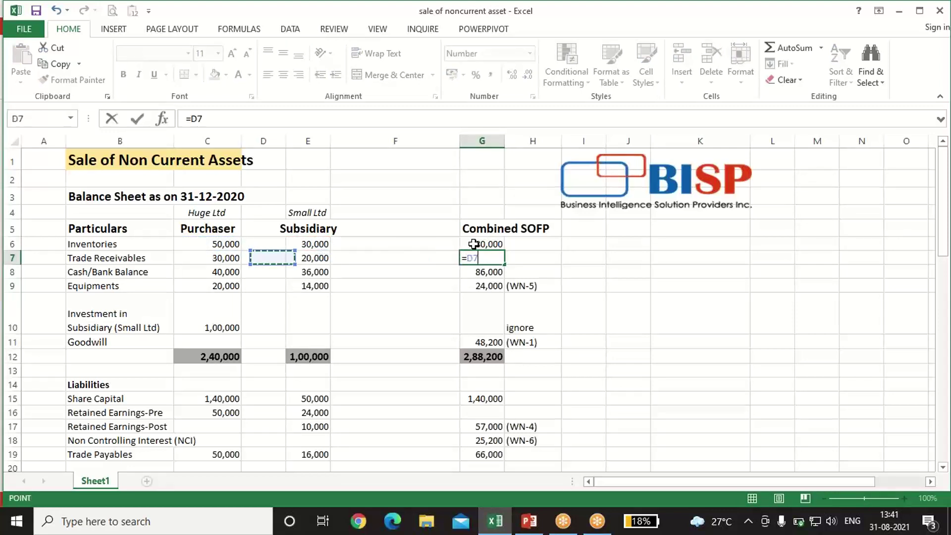
key(Left)
text(+)
key(Left)
key(Left)
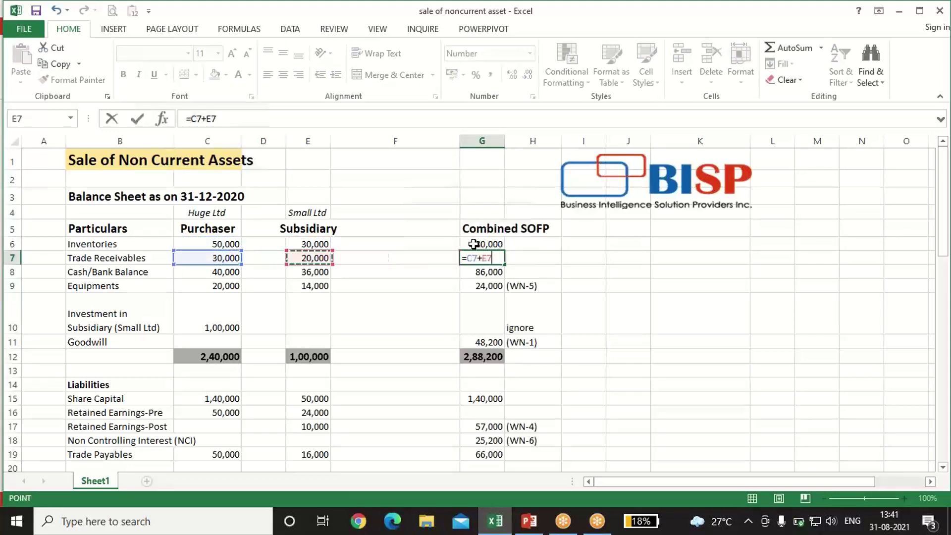
key(Return)
- Re-enter the combined Cash/Bank Balance in G8 as =C8+E8+10000
text(=)
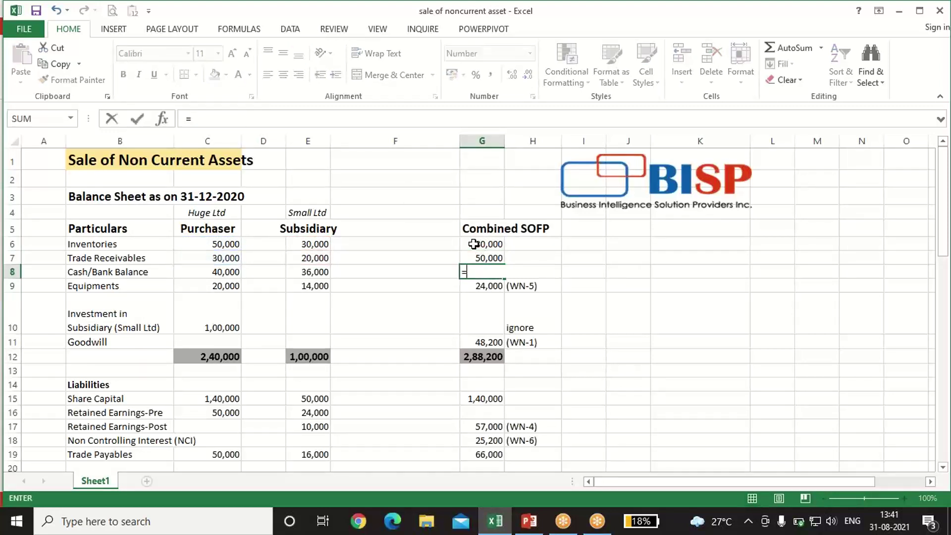
key(Left)
key(Left)
key(Left)
key(Left)
text(+)
key(Left)
key(Left)
text(+10000)
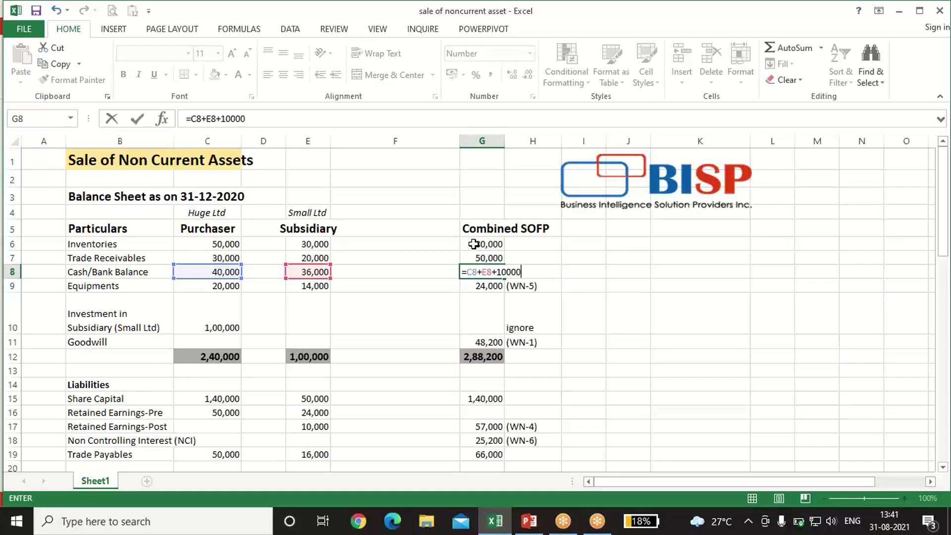
key(Return)
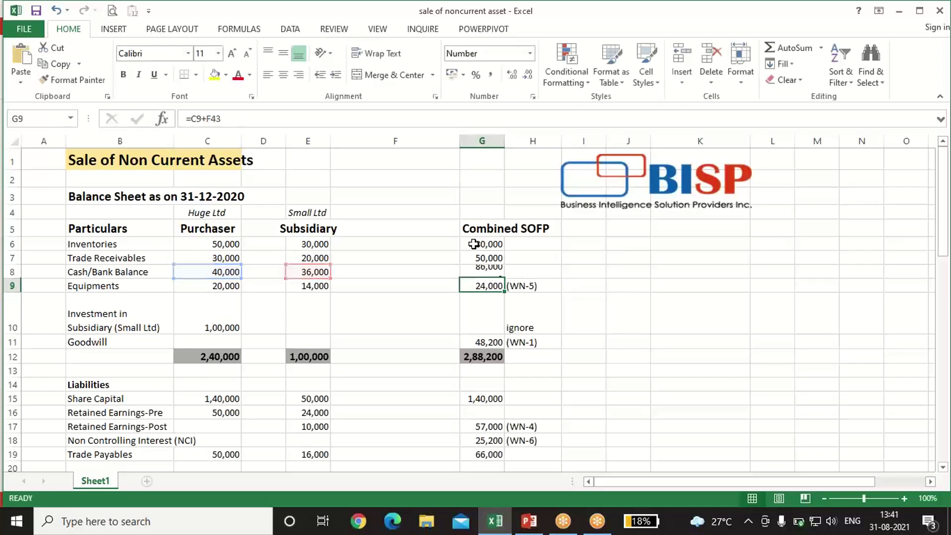
- Re-enter the combined Equipments in G9 as =C9+F43, adding the Wn-5 net value to the purchaser's equipment
text(=)
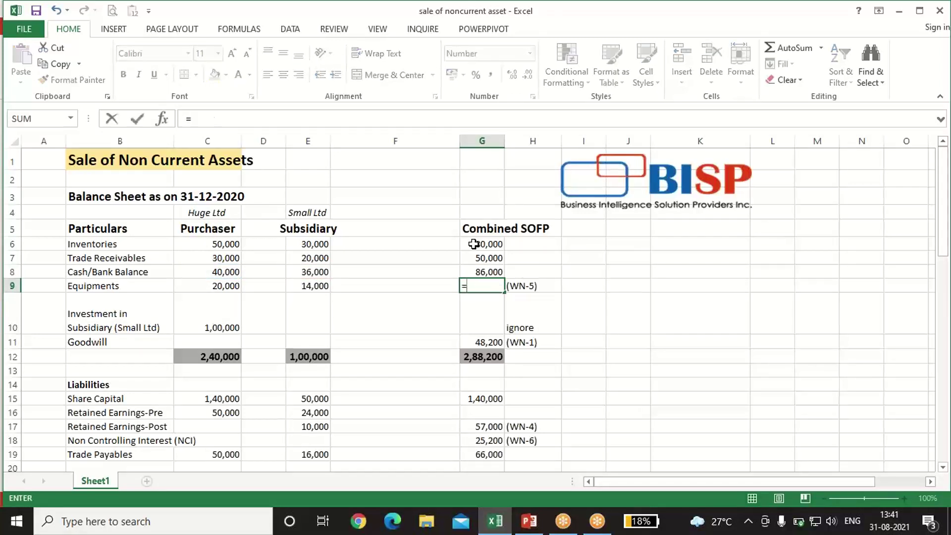
key(Left)
key(Left)
key(Left)
key(Left)
text(+)
scroll(474, 244, down, 9)
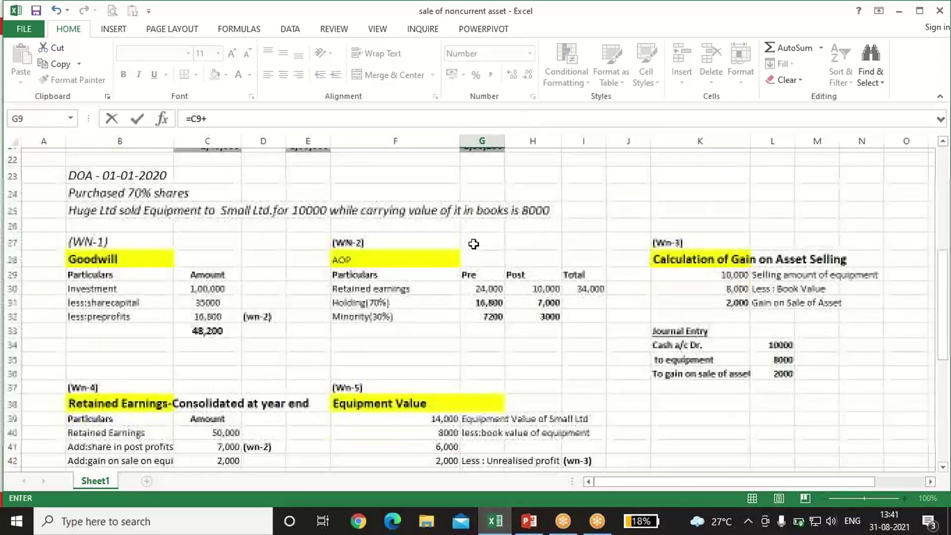
click(432, 373)
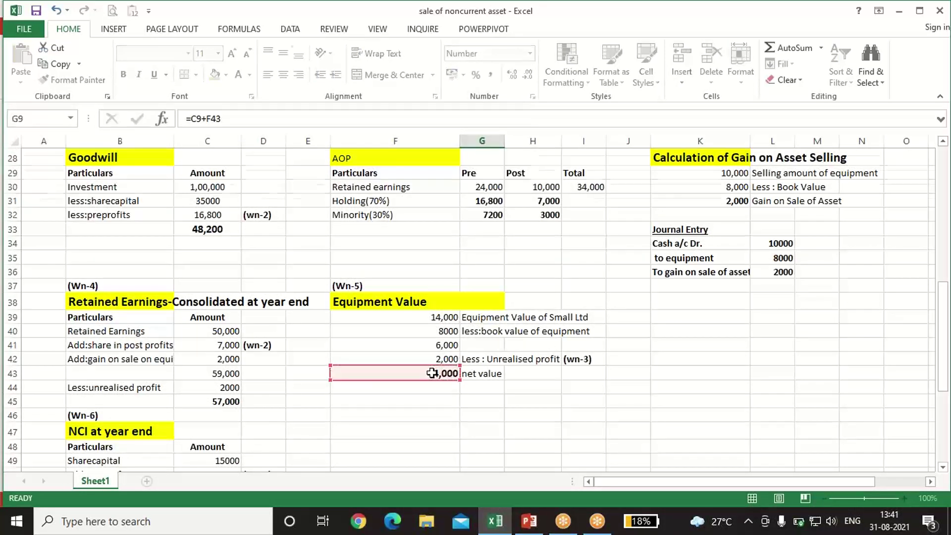
key(Return)
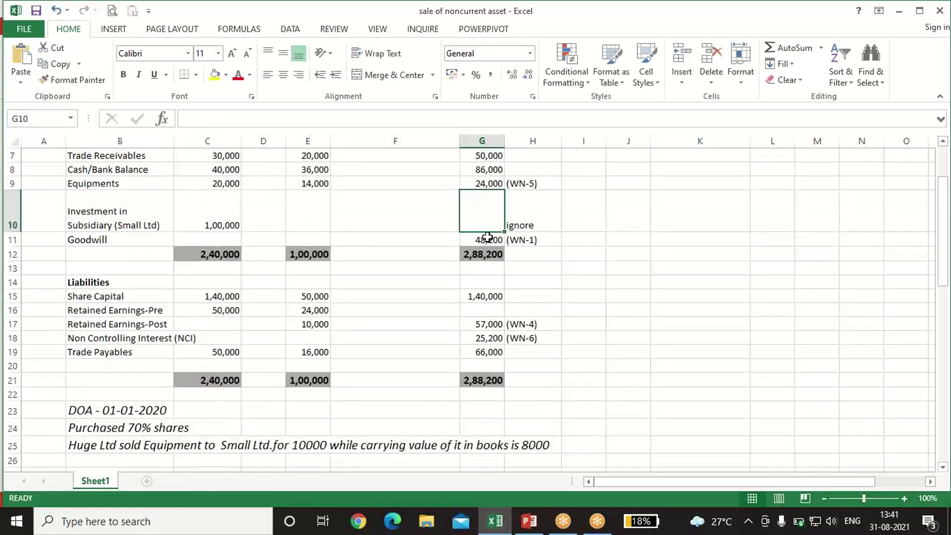
- Trace the combined Goodwill (G11) back to the goodwill total in WN-1 (C33)
click(487, 240)
scroll(501, 266, down, 4)
scroll(501, 266, down, 2)
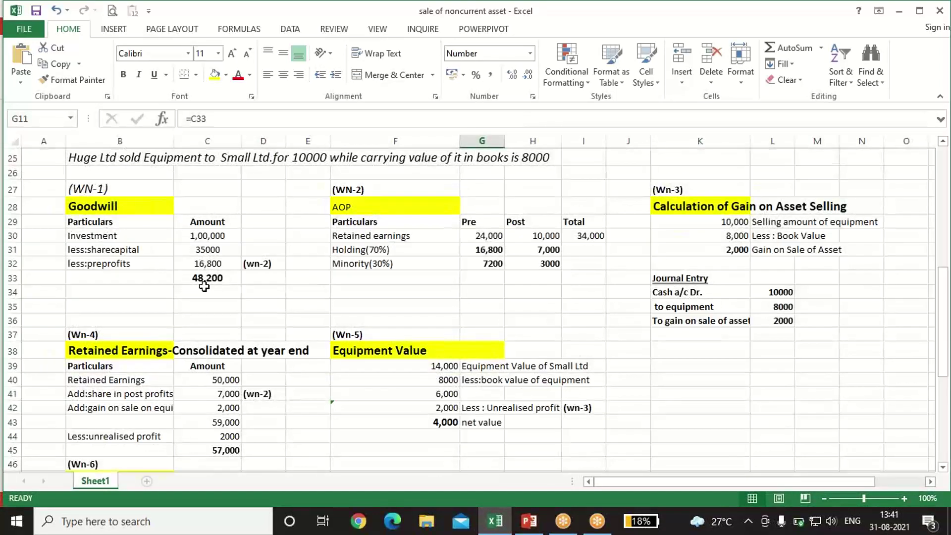
click(208, 333)
scroll(310, 341, up, 7)
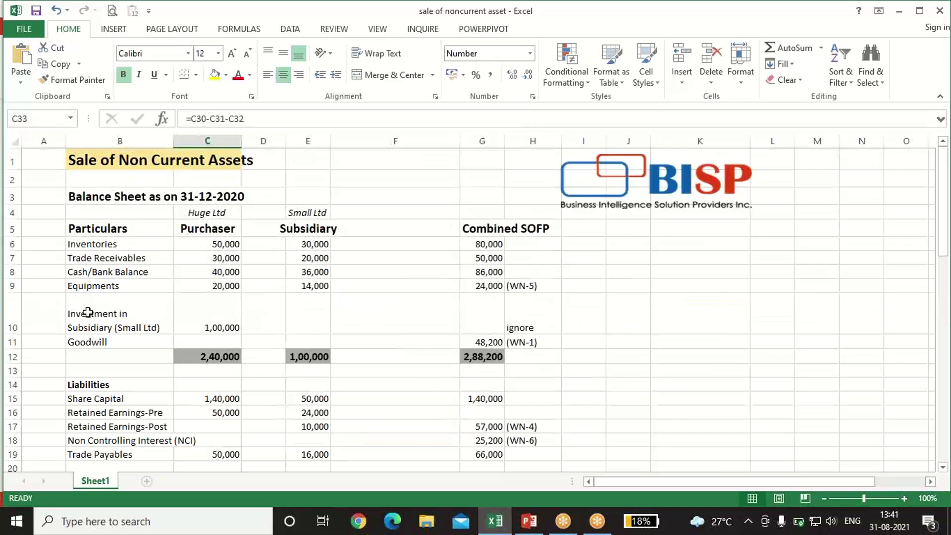
- Check the ignored Investment in Subsidiary row in the Combined SOFP (G10) and inspect the total assets formula in G12
click(84, 312)
click(459, 307)
scroll(496, 312, down, 2)
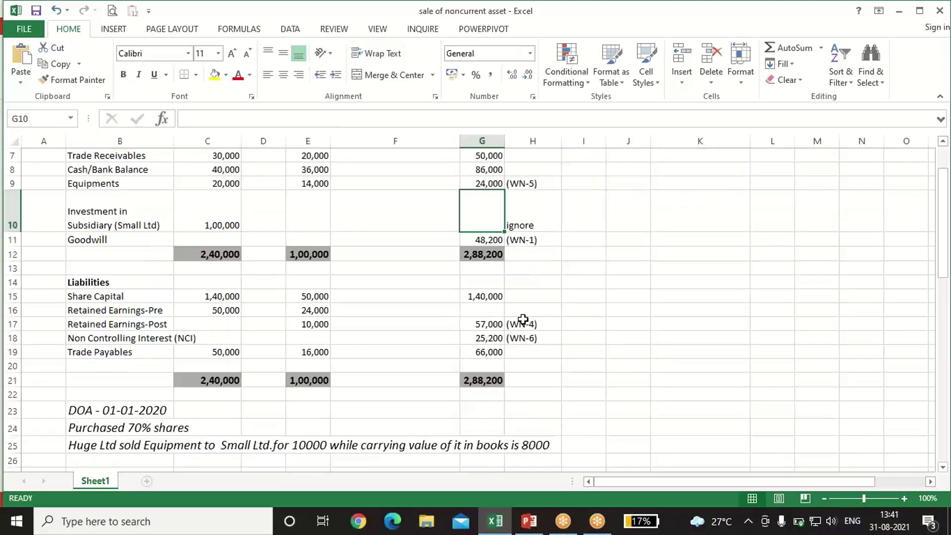
click(488, 254)
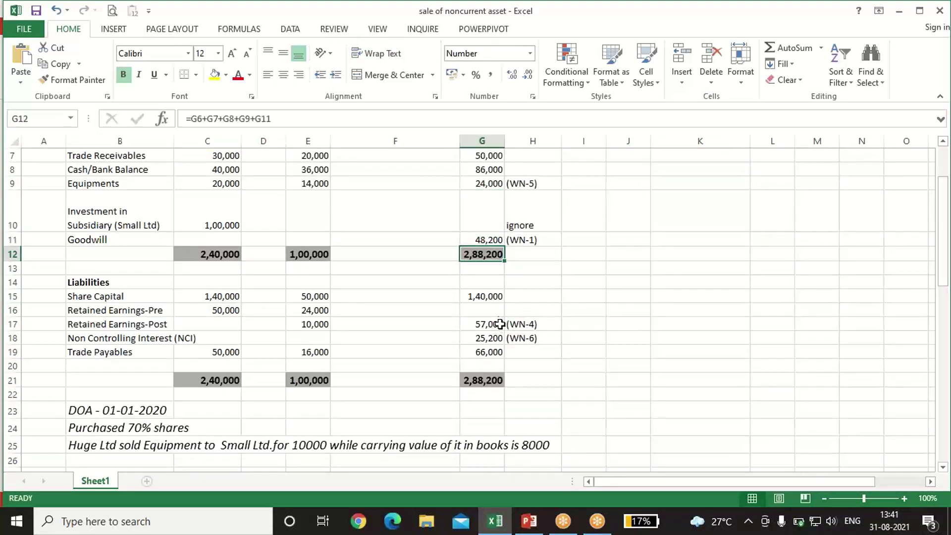
- Re-enter the combined Share Capital in G15 as =C15, taking only the purchaser's figure
click(494, 297)
double_click(495, 298)
key(BackSpace)
key(BackSpace)
key(BackSpace)
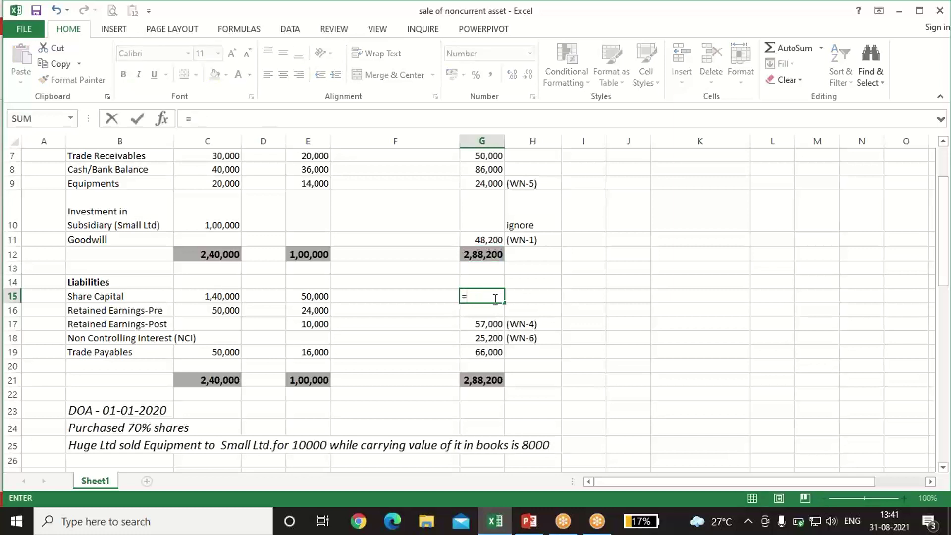
click(189, 292)
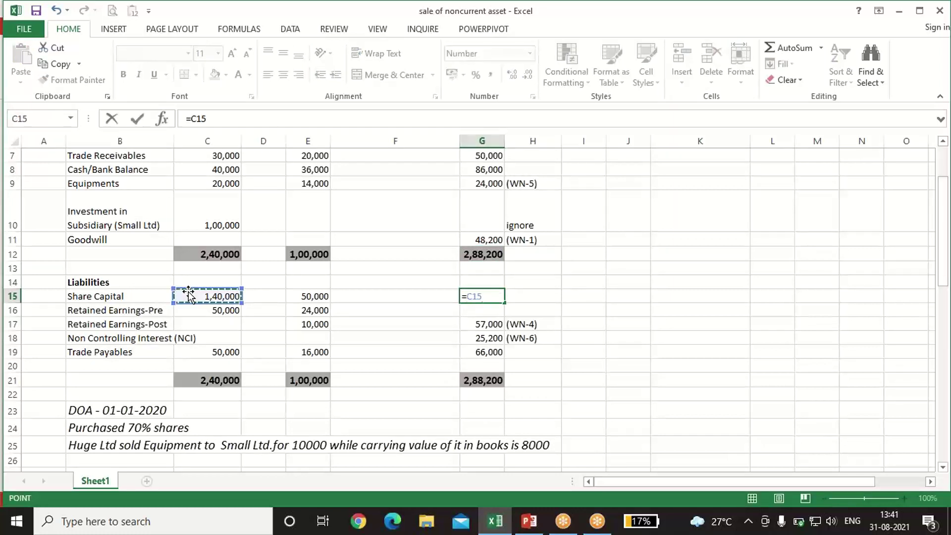
key(Return)
- Trace the combined Retained Earnings-Post (G17) back to the consolidated retained earnings total in Wn-4 (C45)
key(Down)
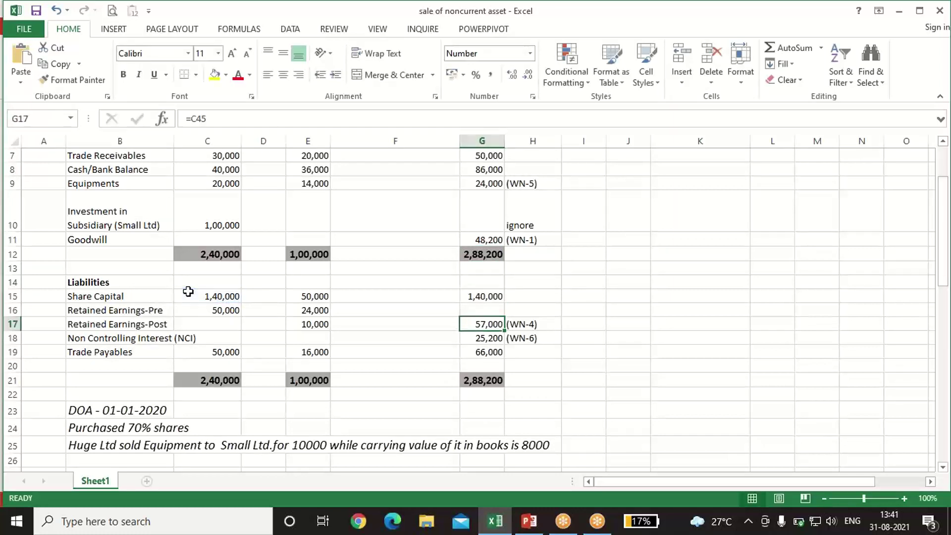
scroll(418, 350, down, 4)
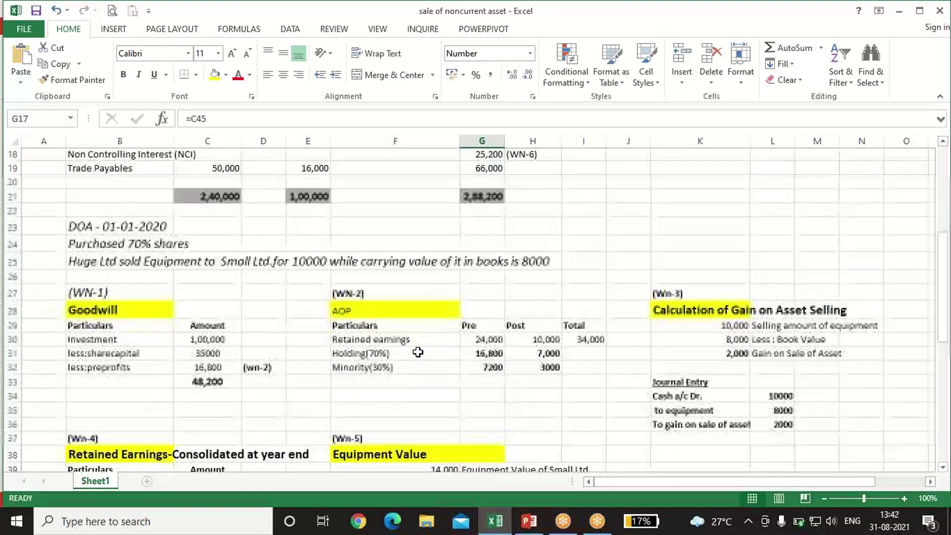
scroll(229, 431, down, 3)
click(231, 399)
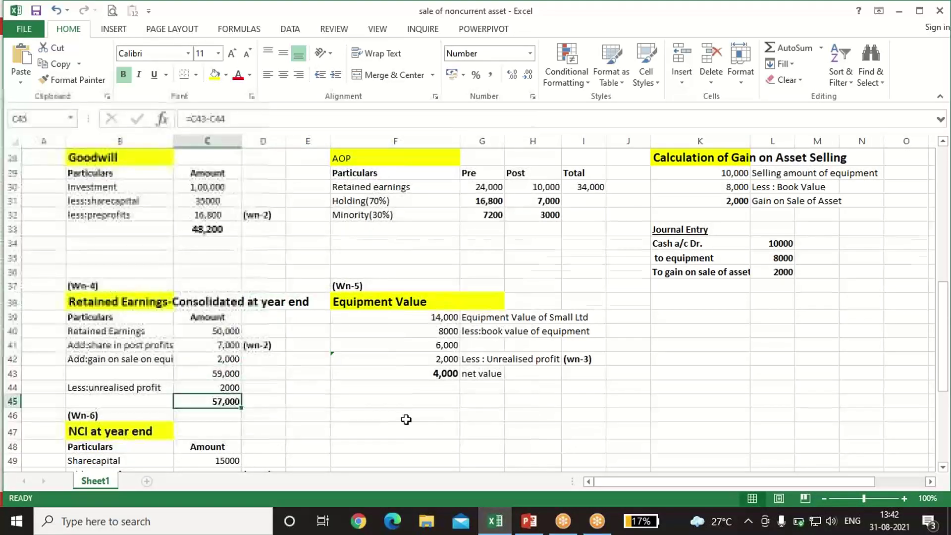
- Trace the combined Non Controlling Interest (G18) back to the NCI at year end total in Wn-6 (C52)
scroll(405, 418, up, 7)
click(471, 337)
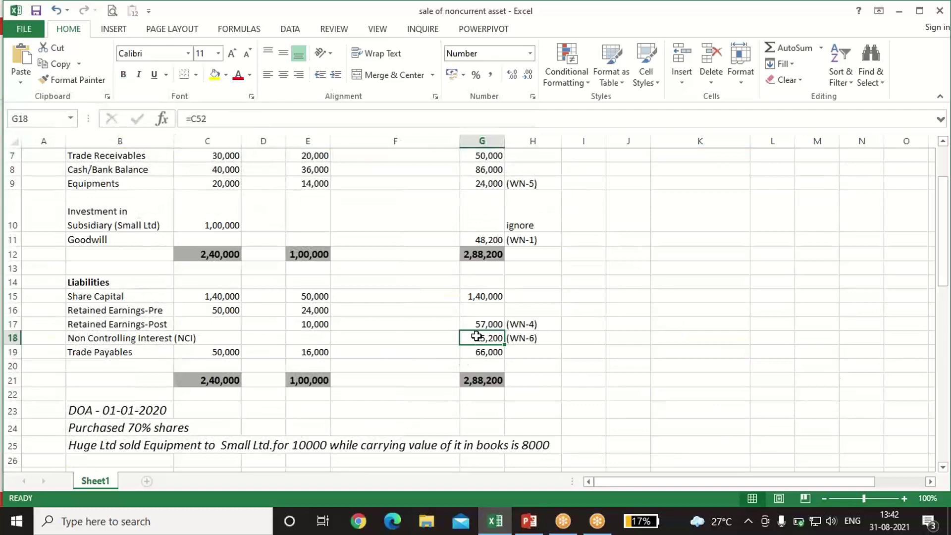
scroll(461, 364, down, 5)
scroll(461, 364, down, 3)
click(228, 460)
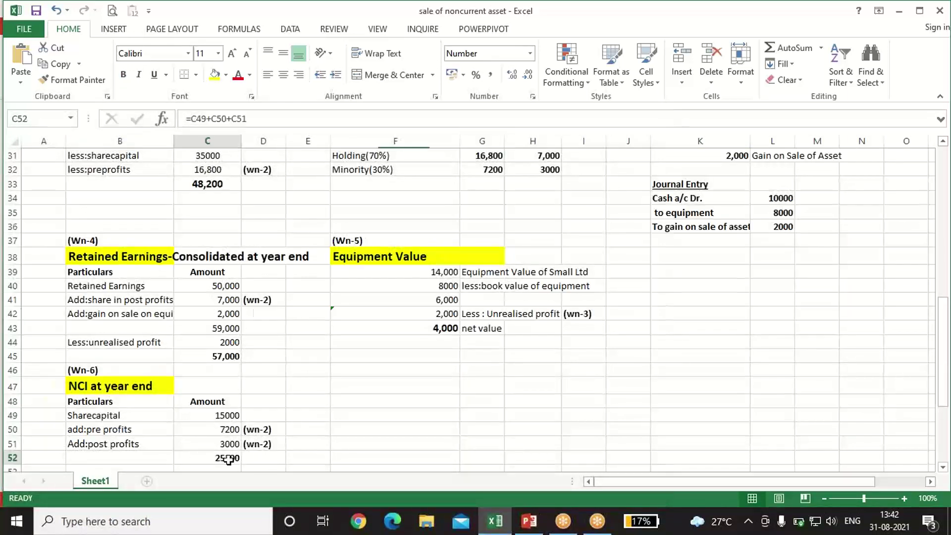
- Re-enter the combined Trade Payables in G19 as =C19+E19
scroll(360, 428, up, 6)
click(480, 237)
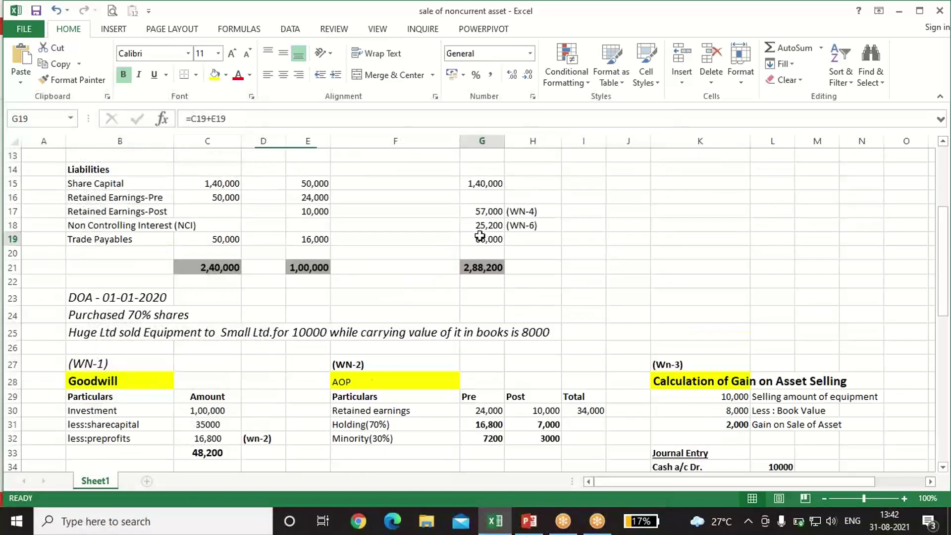
text(=)
key(Left)
key(Left)
key(Left)
key(Left)
text(+)
key(Left)
key(Left)
key(Return)
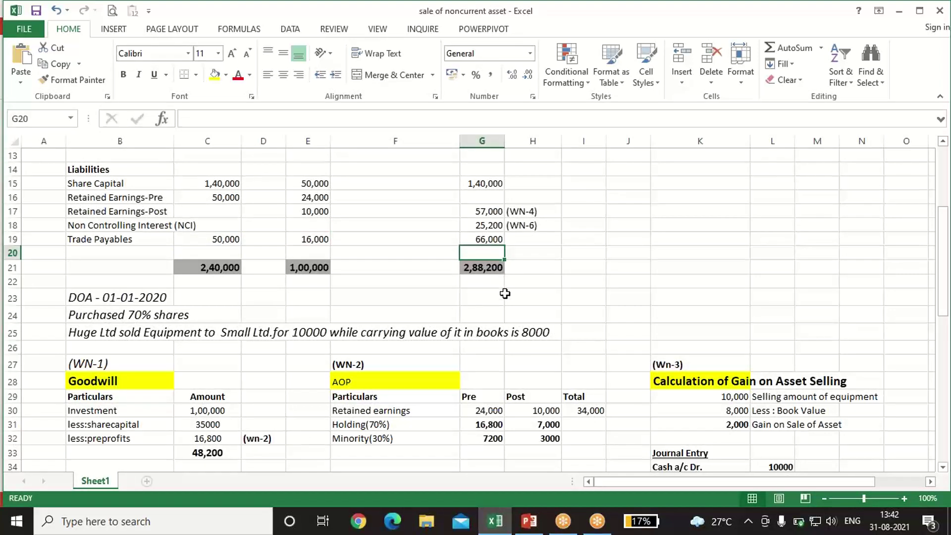
- Inspect the formulas of the combined liabilities total (G21) and the combined assets total (G12) and compare both totals
scroll(505, 293, up, 2)
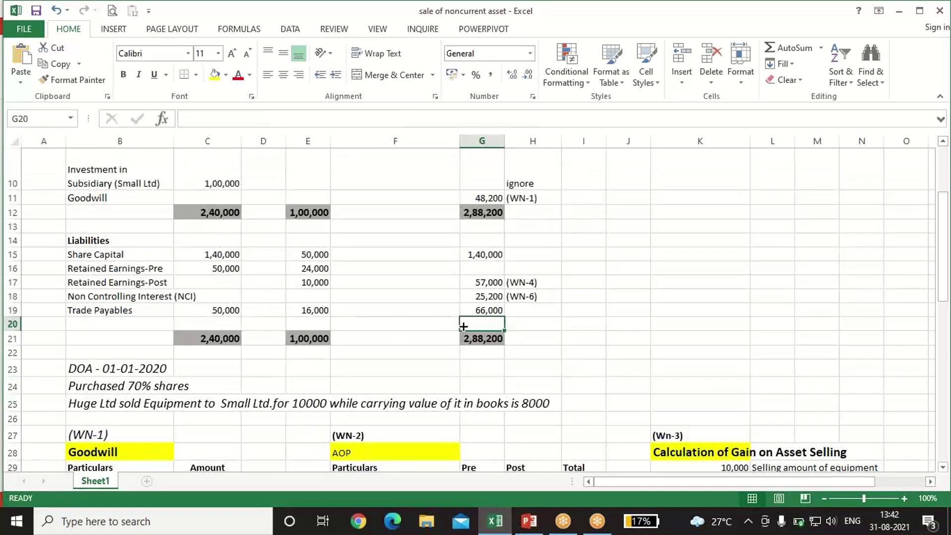
click(497, 340)
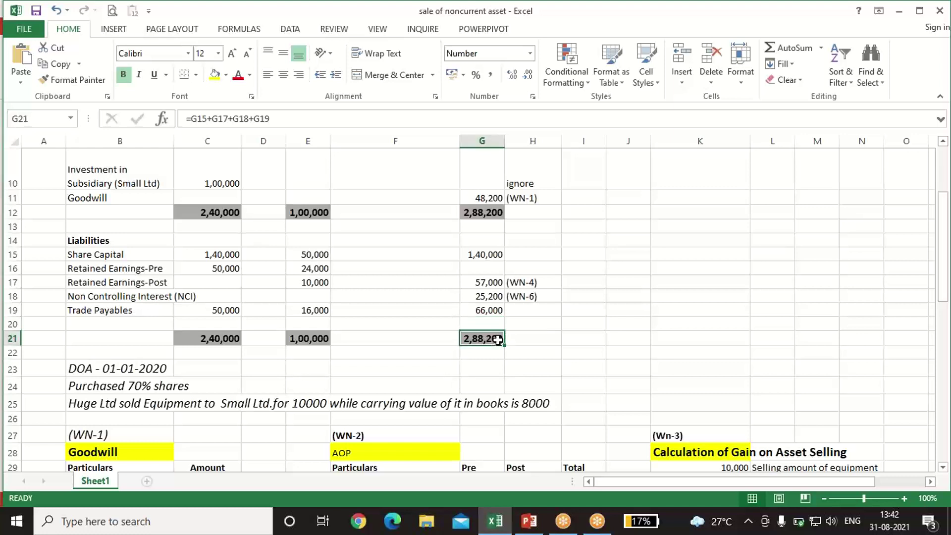
double_click(497, 340)
click(608, 314)
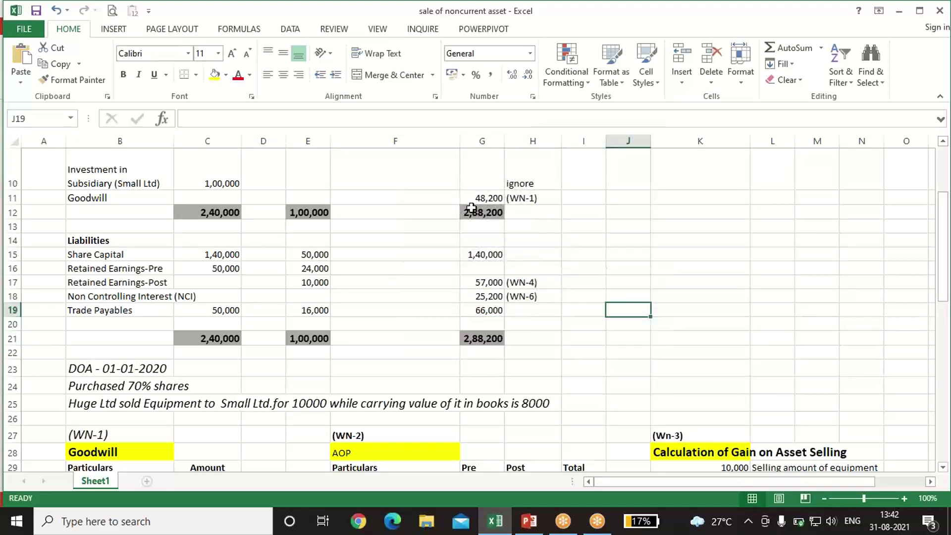
click(474, 211)
key(F2)
scroll(650, 315, up, 2)
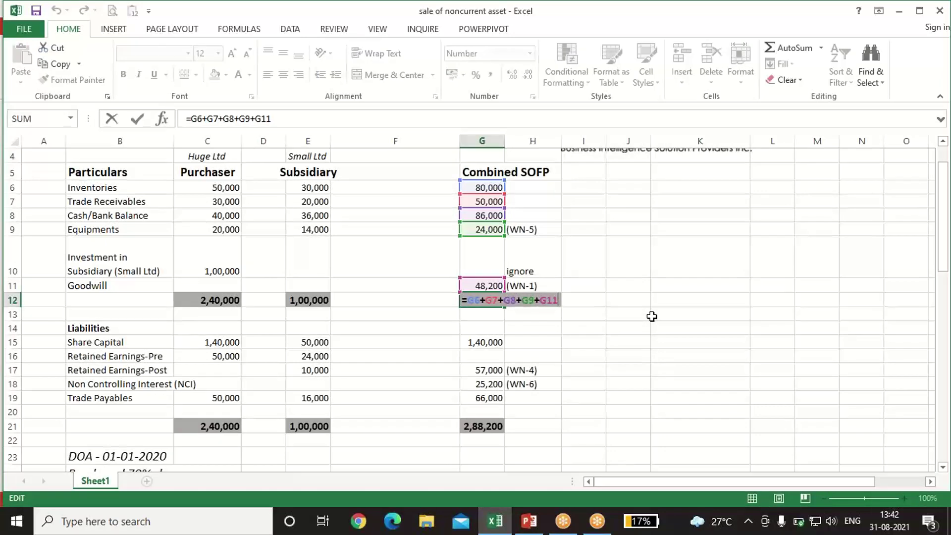
key(Escape)
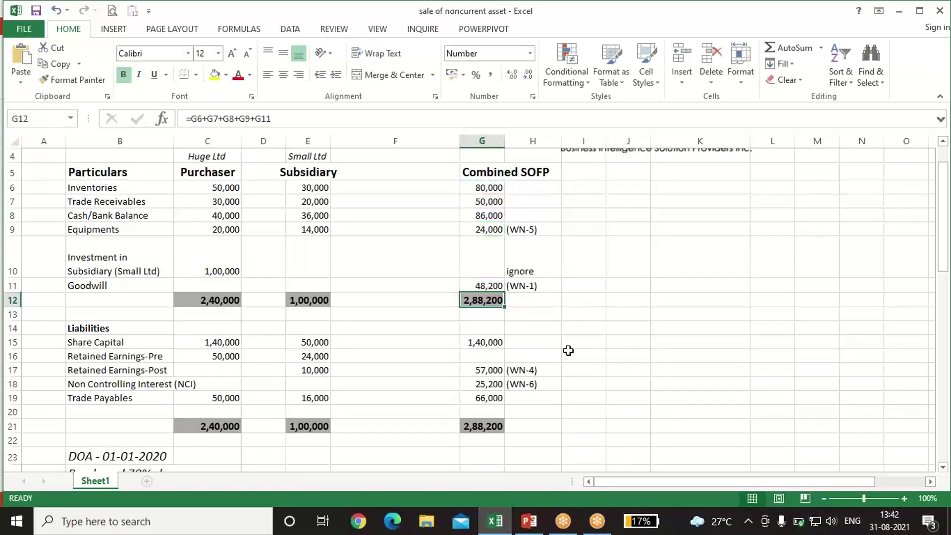
scroll(593, 330, up, 1)
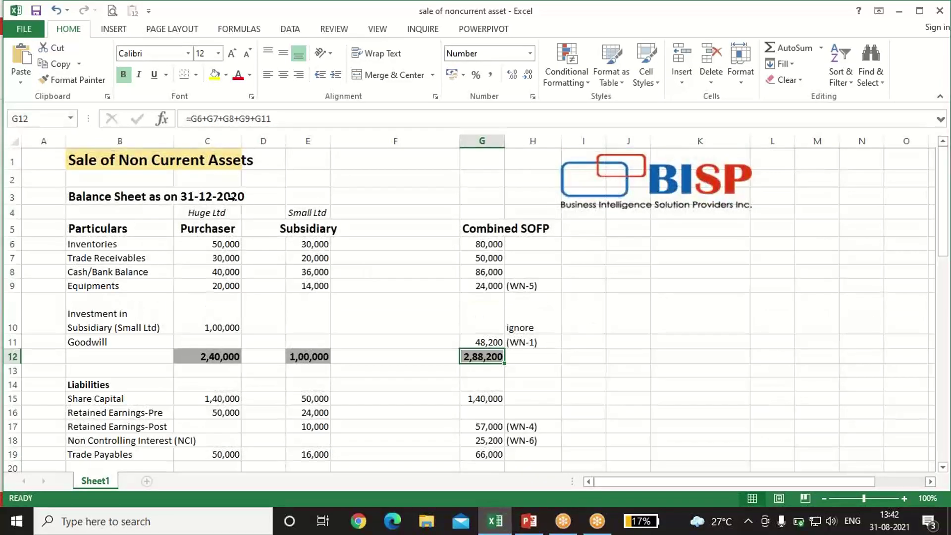